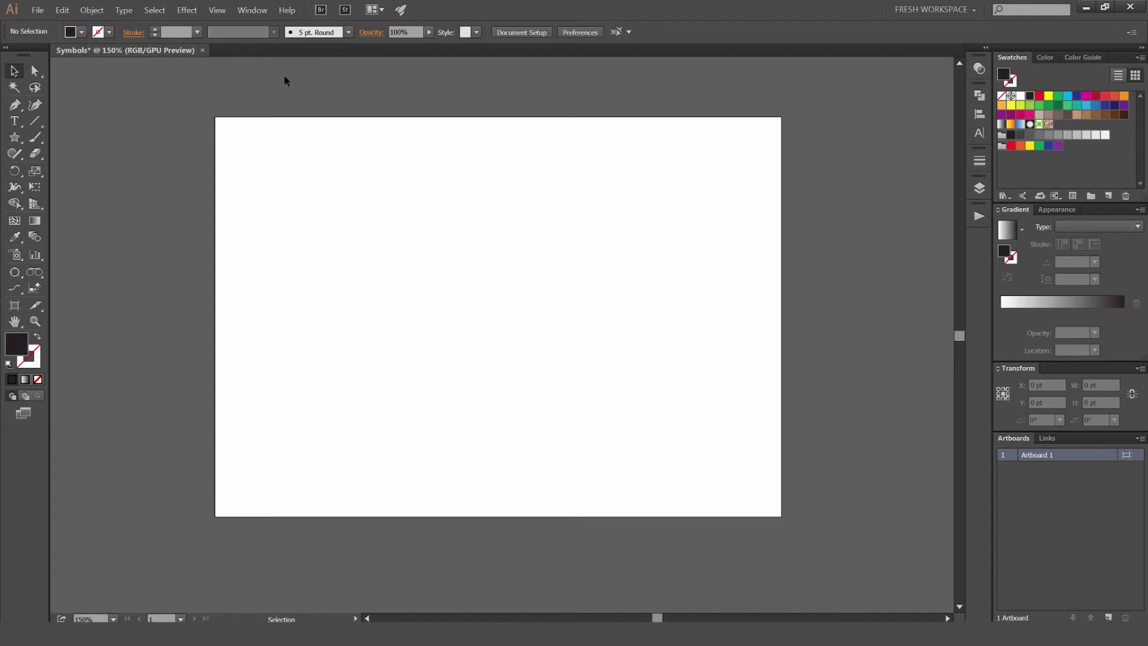
Step: Show the Symbols panel and place it over the artboard's edge, clear of the drawing area
{"action": "left_click", "coordinate": [252, 10]}
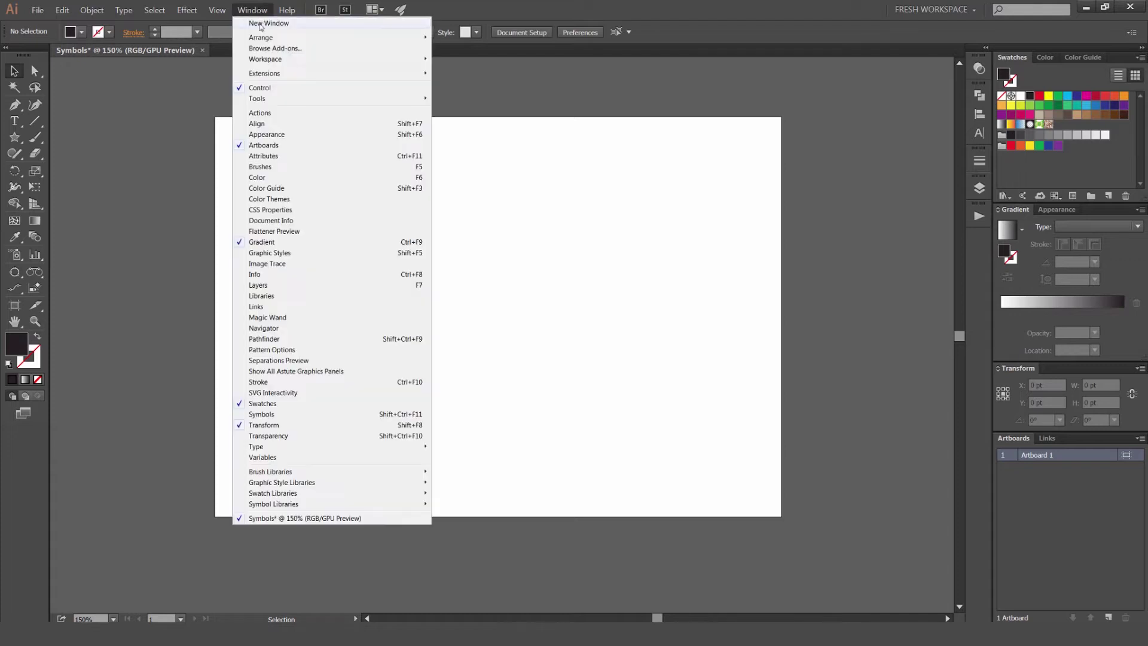
{"action": "left_click", "coordinate": [286, 415]}
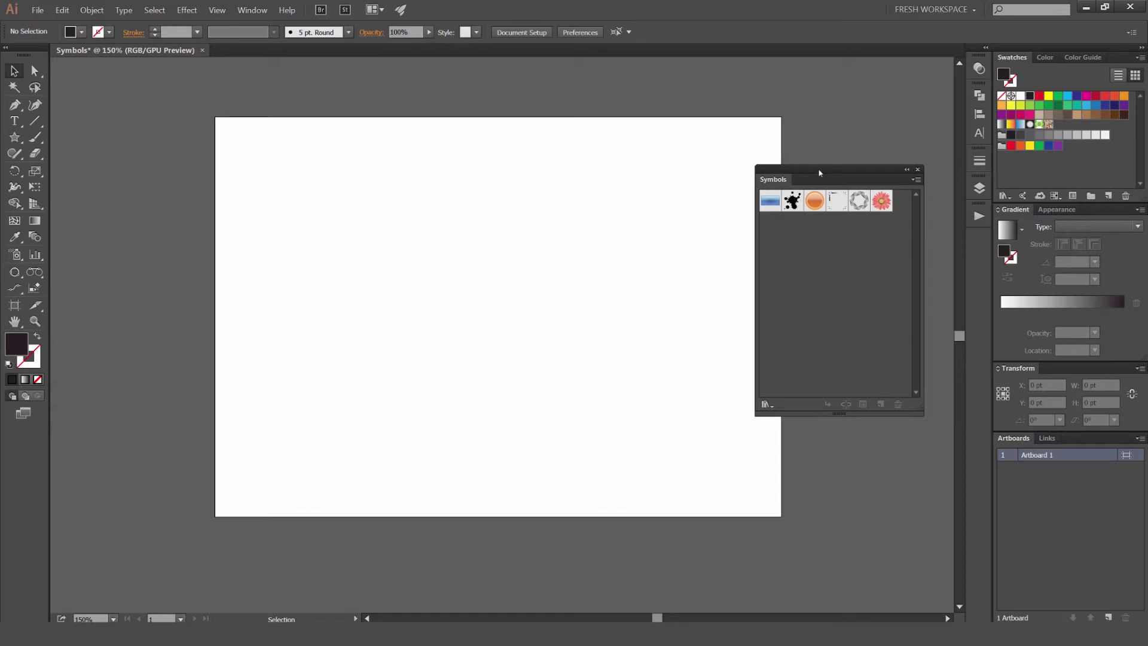
{"action": "left_click_drag", "start_coordinate": [819, 173], "coordinate": [790, 176]}
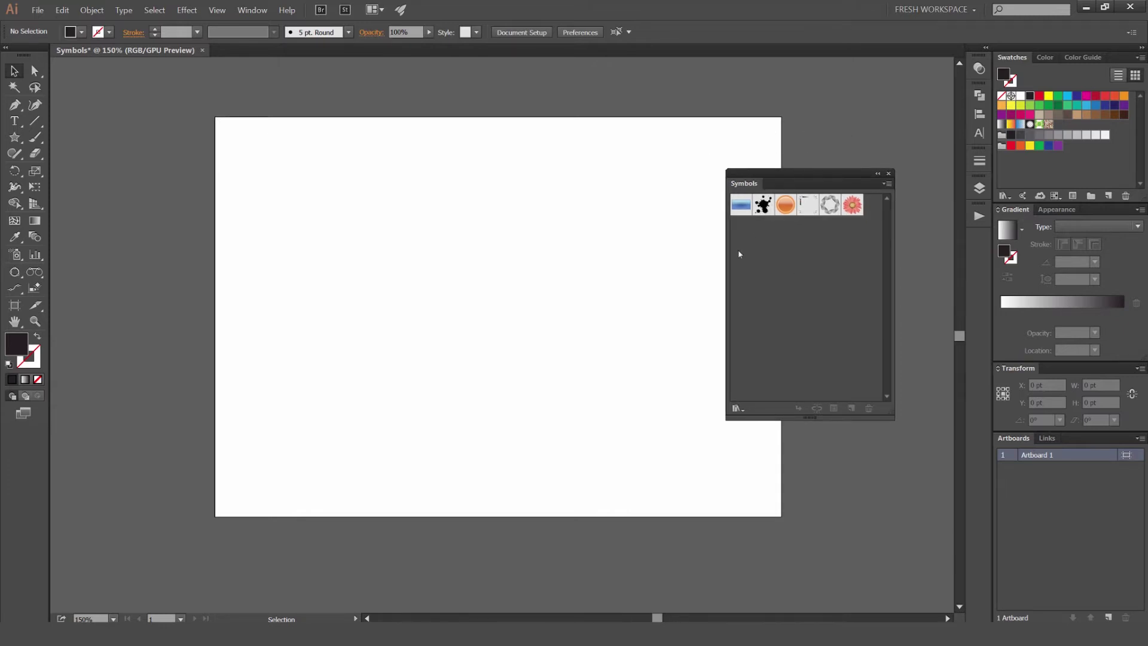
{"action": "left_click_drag", "start_coordinate": [782, 173], "coordinate": [793, 183]}
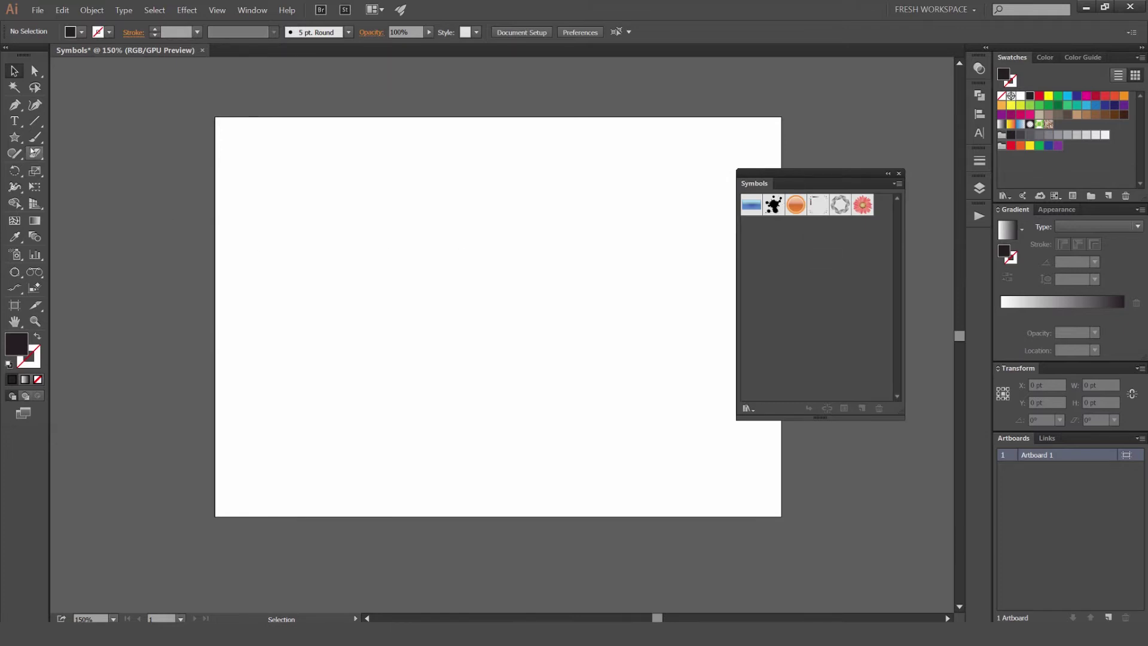
Step: Draw a black five-pointed star about 458 pt wide and 436 pt high, positioned near the middle of the artboard
{"action": "left_click_drag", "start_coordinate": [14, 137], "coordinate": [96, 201]}
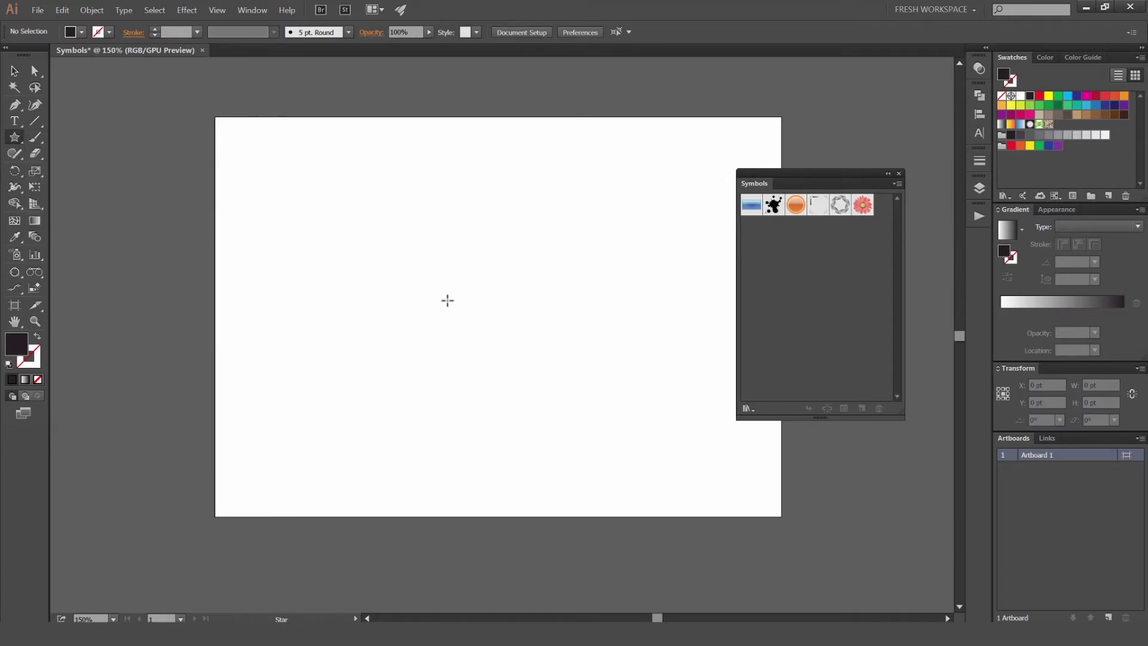
{"action": "left_click_drag", "start_coordinate": [469, 297], "coordinate": [556, 436]}
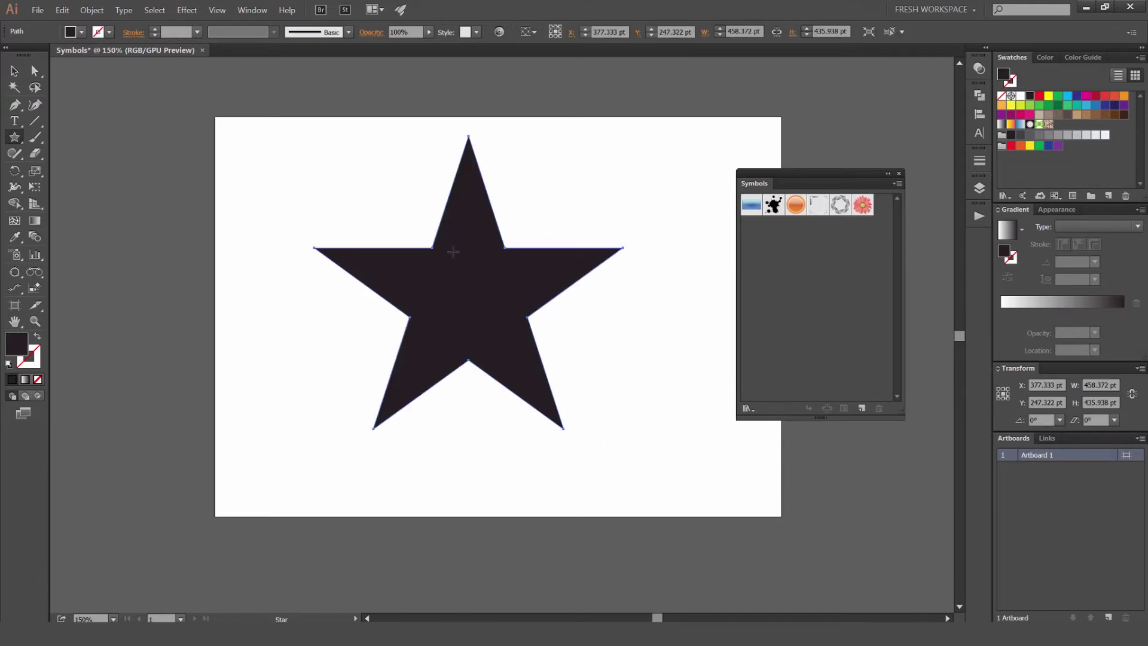
{"action": "key", "text": "v"}
{"action": "left_click", "coordinate": [618, 228]}
{"action": "left_click_drag", "start_coordinate": [546, 264], "coordinate": [559, 277]}
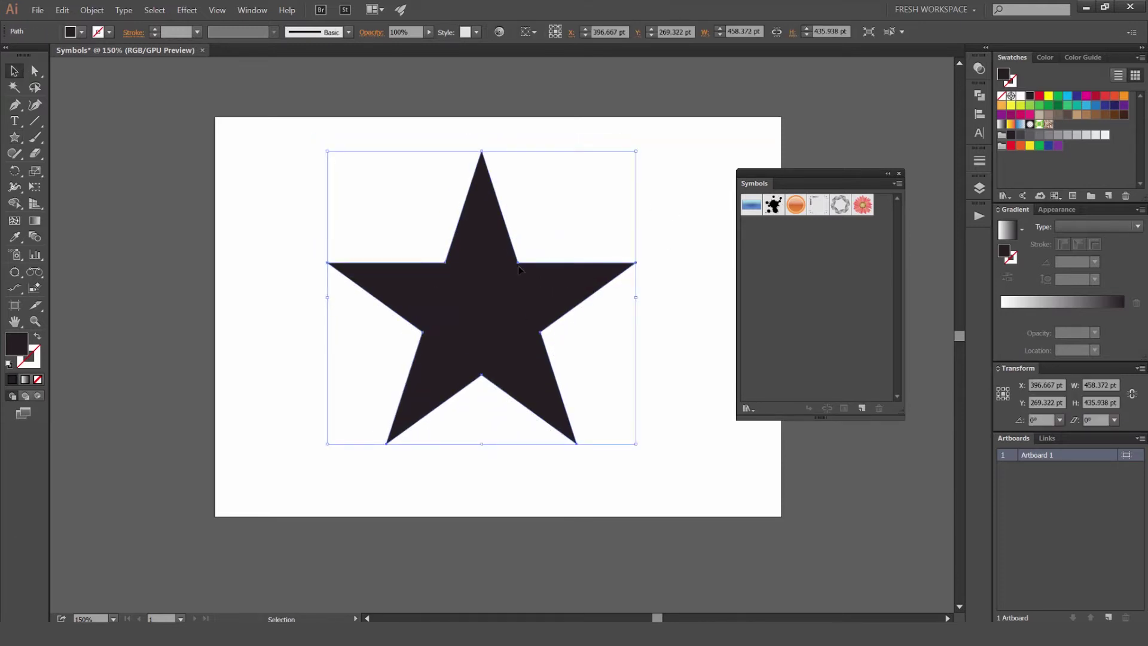
Step: Convert the star into a dynamic symbol named STAR with the Graphic export type
{"action": "left_click_drag", "start_coordinate": [469, 293], "coordinate": [788, 278]}
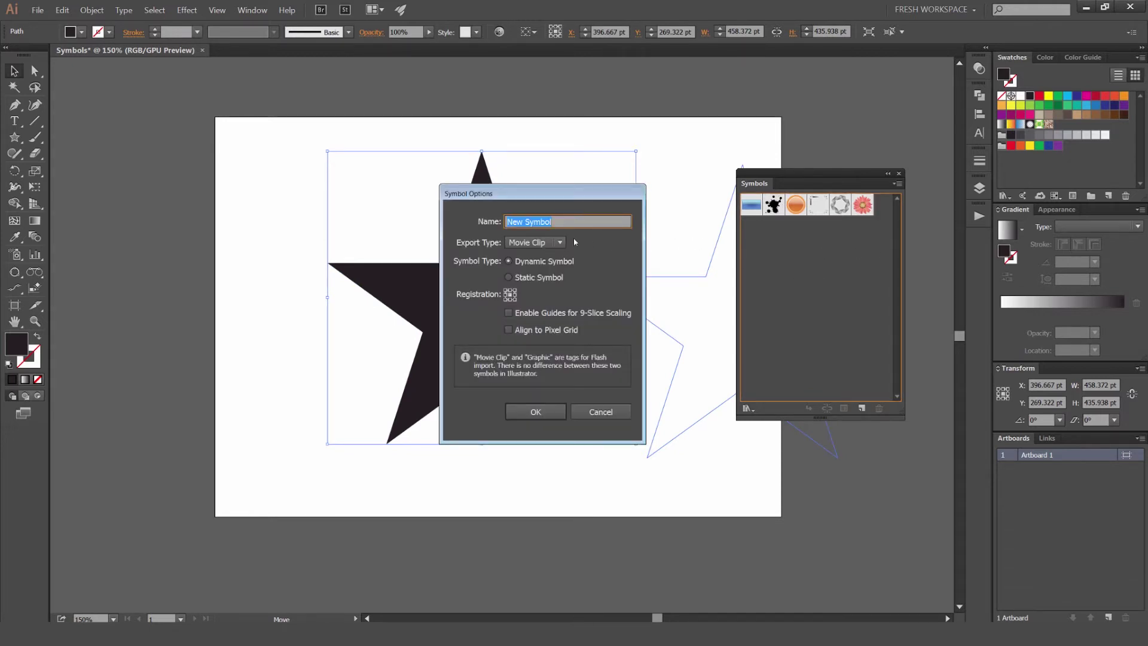
{"action": "type", "text": "STAR"}
{"action": "left_click", "coordinate": [535, 245]}
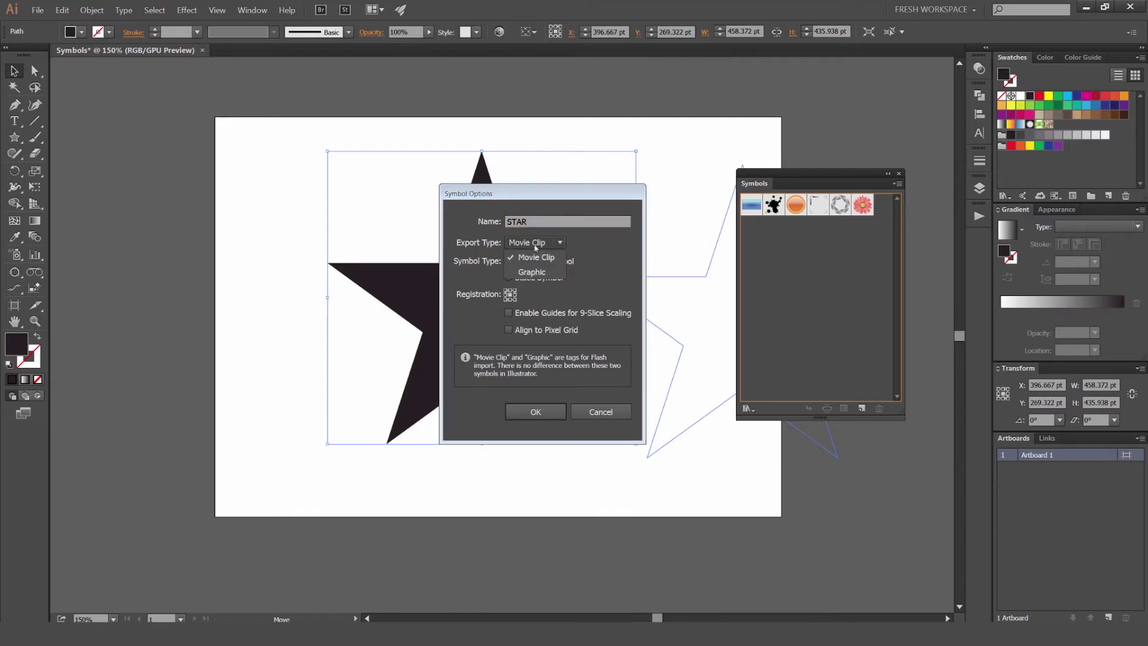
{"action": "left_click", "coordinate": [545, 272]}
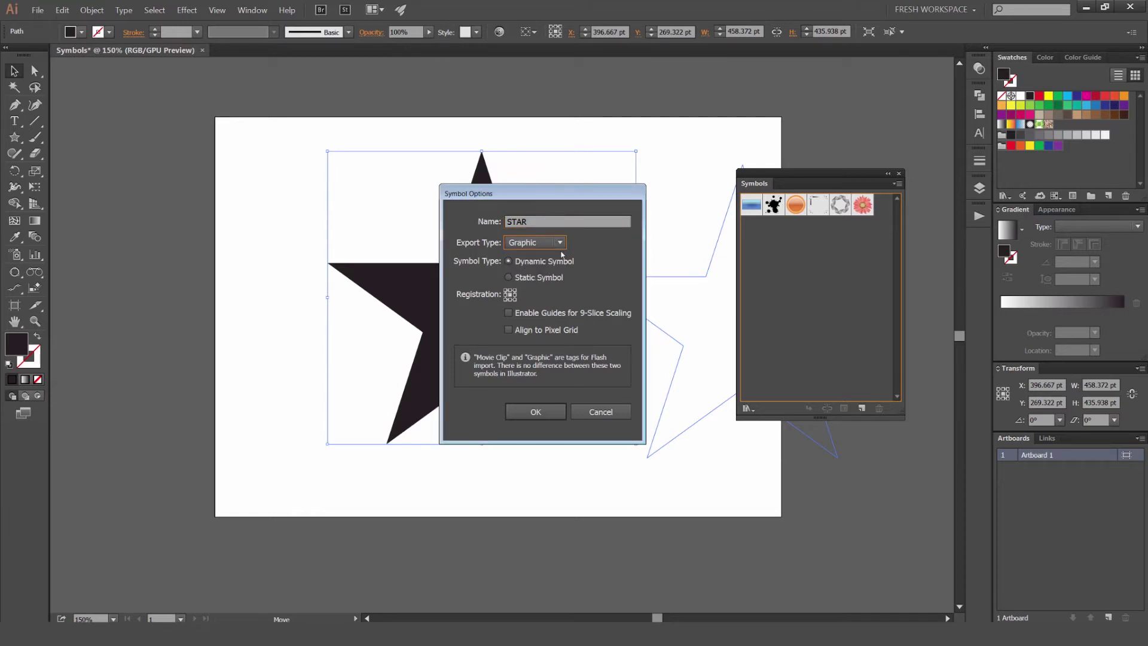
{"action": "left_click", "coordinate": [535, 412]}
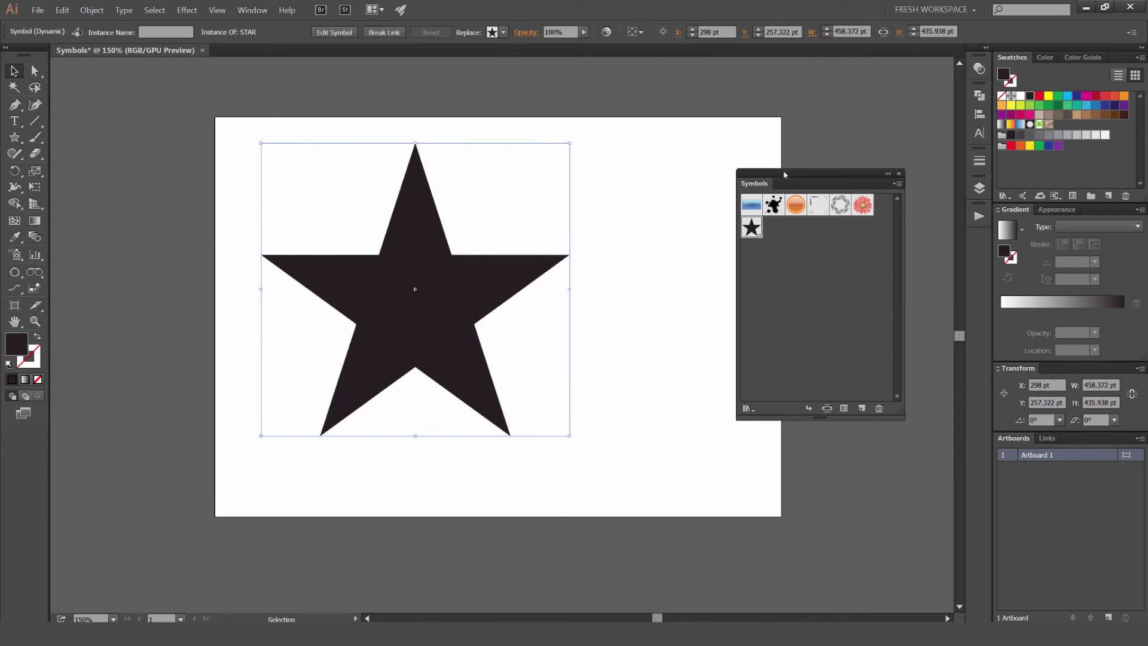
Step: Place several additional instances of the STAR symbol on and around the artboard
{"action": "left_click_drag", "start_coordinate": [785, 174], "coordinate": [800, 183]}
{"action": "left_click", "coordinate": [673, 164]}
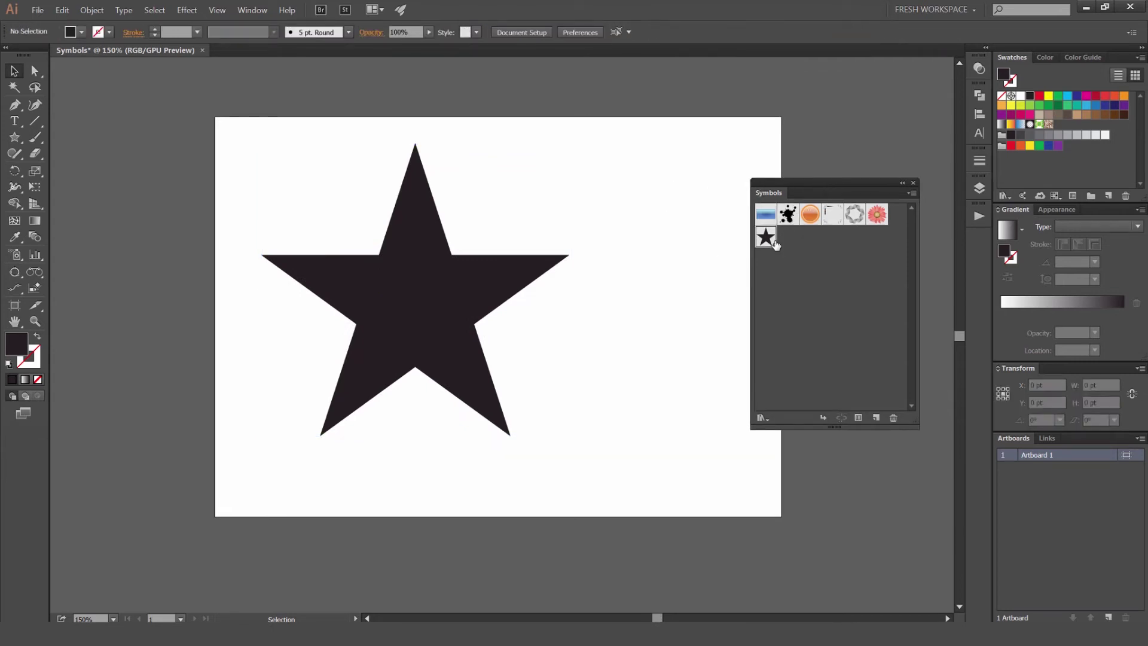
{"action": "left_click_drag", "start_coordinate": [766, 237], "coordinate": [594, 379]}
{"action": "scroll", "coordinate": [595, 380], "scroll_direction": "down", "scroll_amount": 1}
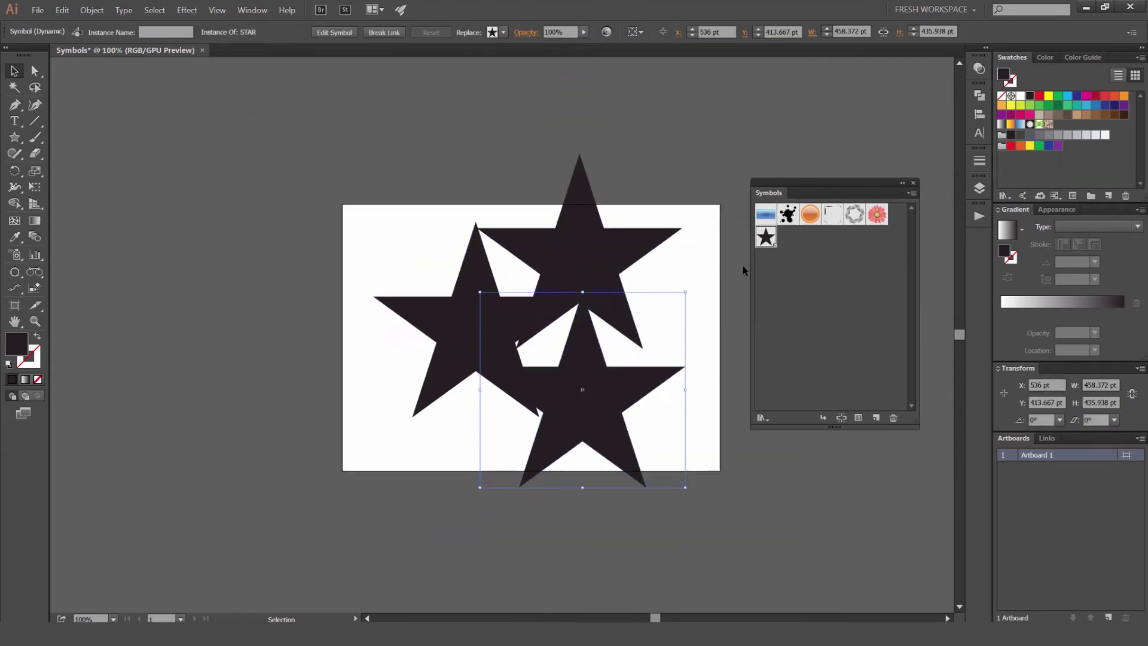
{"action": "left_click_drag", "start_coordinate": [762, 240], "coordinate": [306, 257]}
Step: Delete all star instances from the document
{"action": "left_click", "coordinate": [264, 487]}
{"action": "key", "text": "ctrl+a"}
{"action": "key", "text": "Delete"}
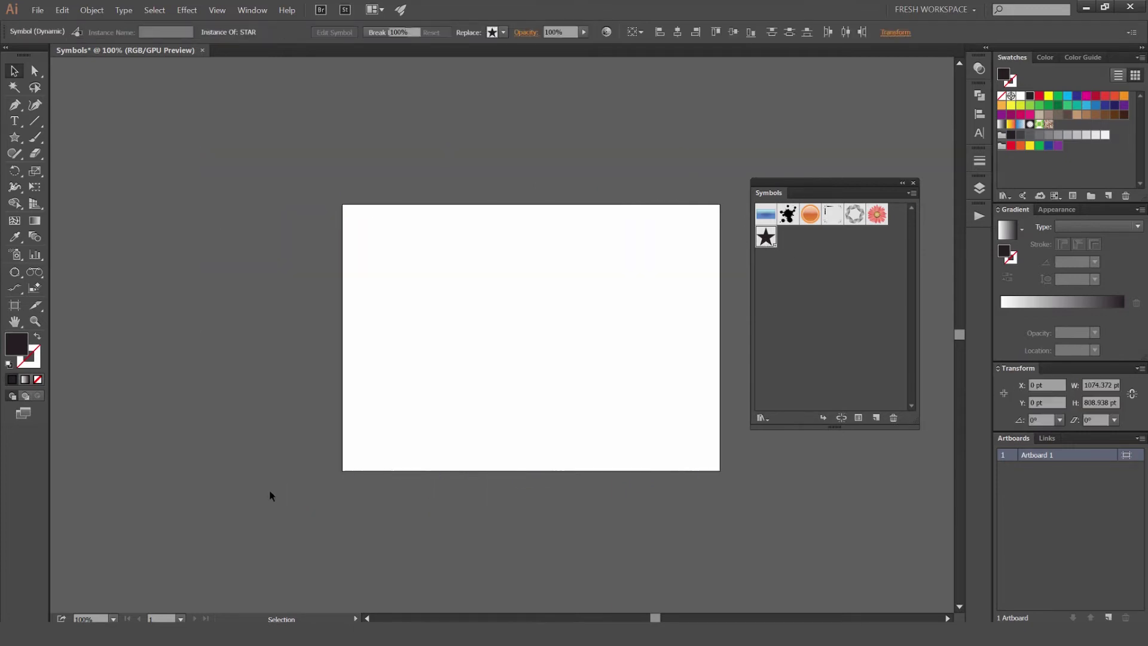
Step: Place one STAR instance and scale it down to about 320 by 304 pt, near the artboard's centre
{"action": "left_click_drag", "start_coordinate": [764, 243], "coordinate": [500, 343]}
{"action": "left_click", "coordinate": [561, 284]}
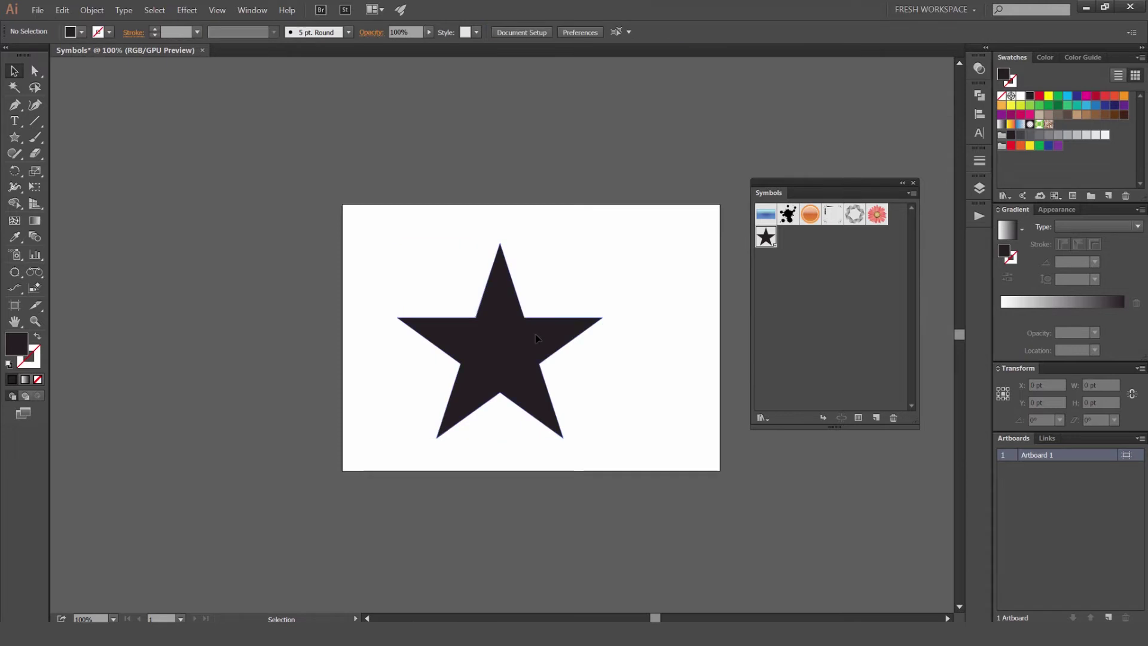
{"action": "left_click", "coordinate": [528, 332]}
{"action": "left_click_drag", "start_coordinate": [604, 244], "coordinate": [575, 276]}
{"action": "left_click", "coordinate": [563, 300]}
{"action": "left_click_drag", "start_coordinate": [533, 334], "coordinate": [592, 279]}
{"action": "scroll", "coordinate": [587, 301], "scroll_direction": "up", "scroll_amount": 1}
{"action": "left_click_drag", "start_coordinate": [520, 279], "coordinate": [521, 309]}
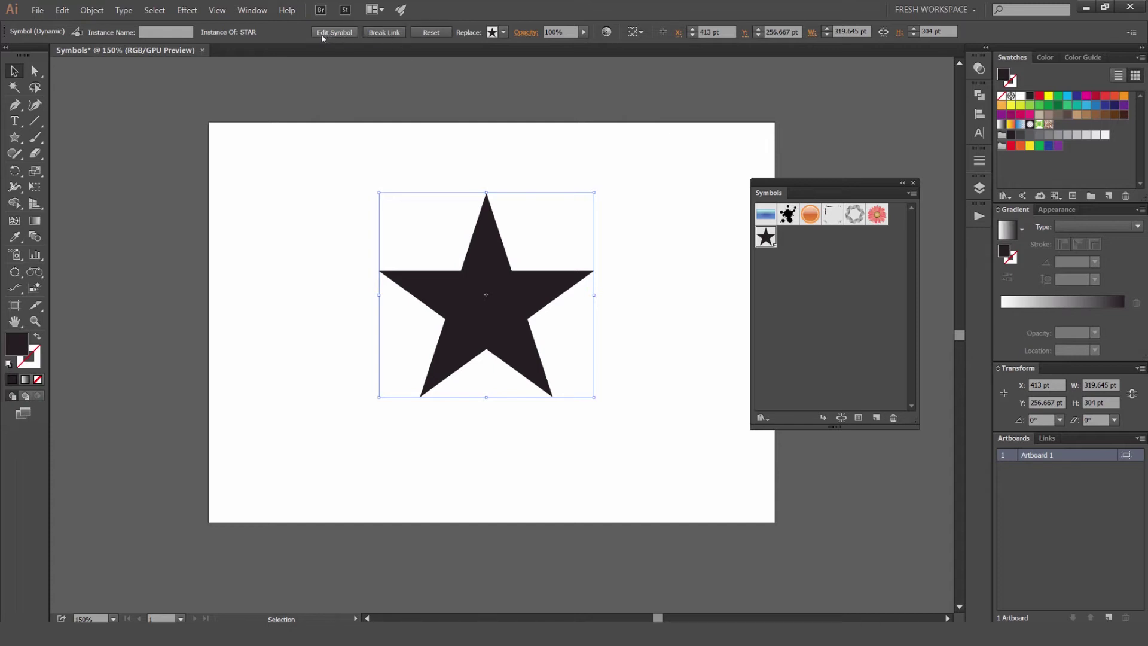
Step: Break the star instance's link to its symbol and try selecting its path and anchor points
{"action": "left_click", "coordinate": [387, 34]}
{"action": "left_click", "coordinate": [612, 221]}
{"action": "scroll", "coordinate": [512, 279], "scroll_direction": "up", "scroll_amount": 1}
{"action": "key", "text": "a"}
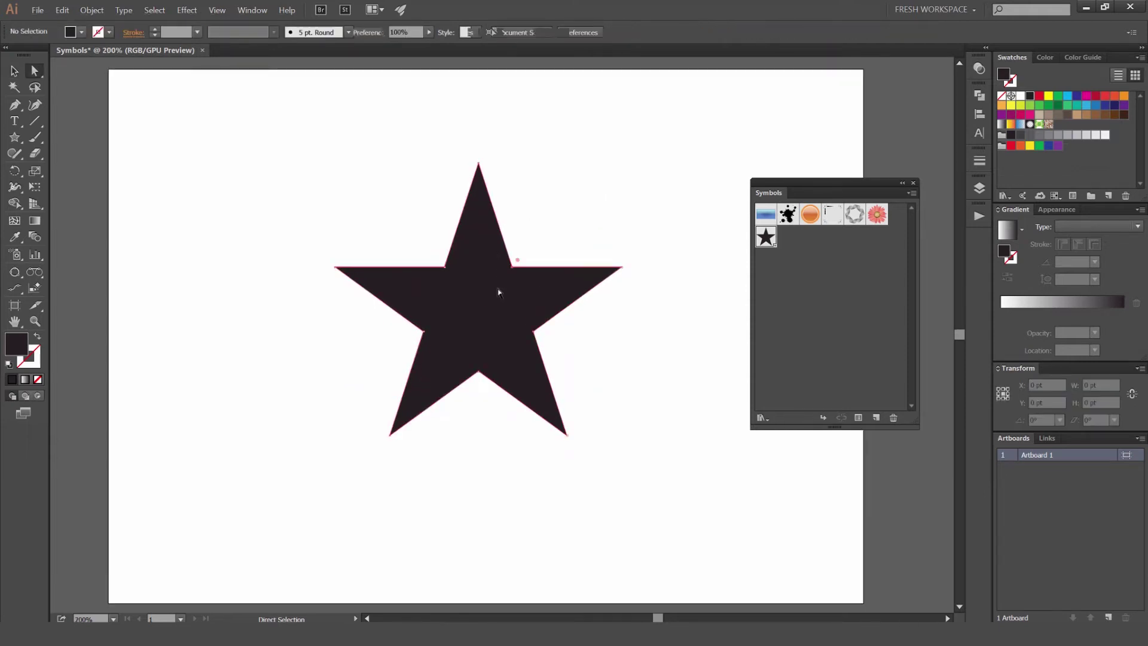
{"action": "left_click", "coordinate": [498, 292]}
{"action": "scroll", "coordinate": [496, 277], "scroll_direction": "up", "scroll_amount": 1}
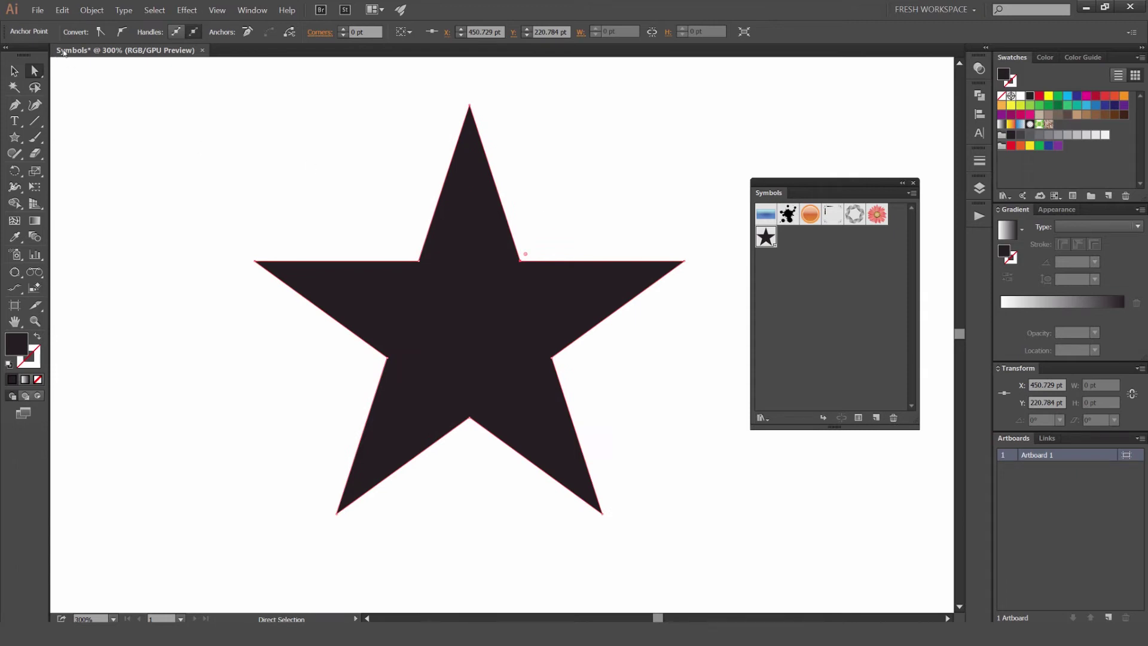
{"action": "key", "text": "v"}
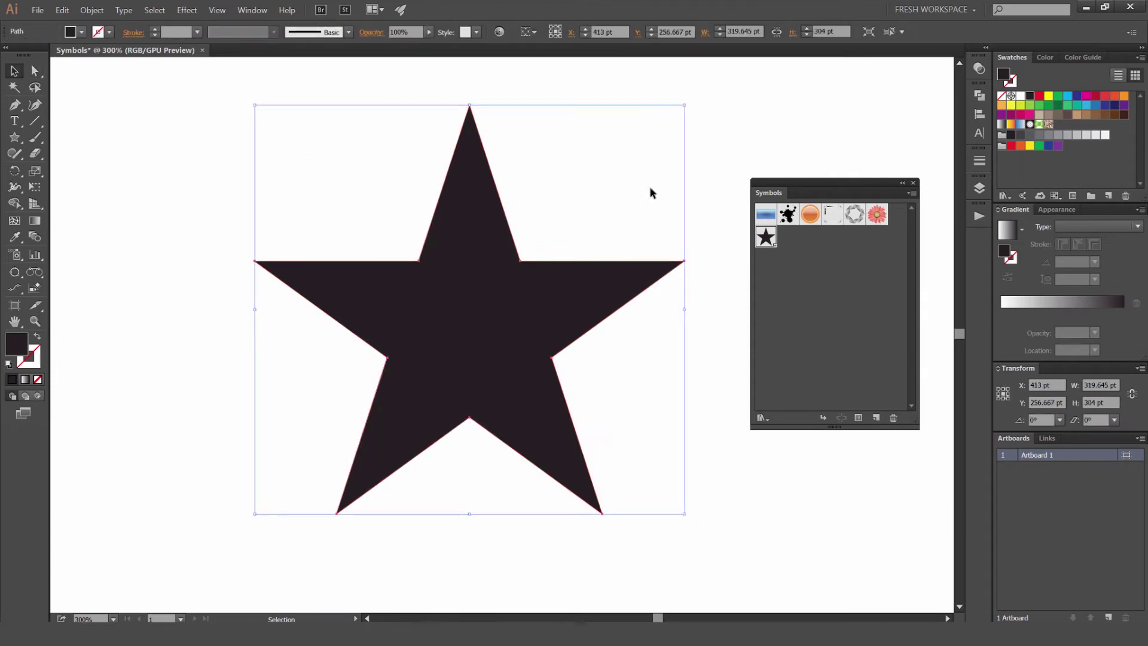
{"action": "left_click", "coordinate": [526, 115]}
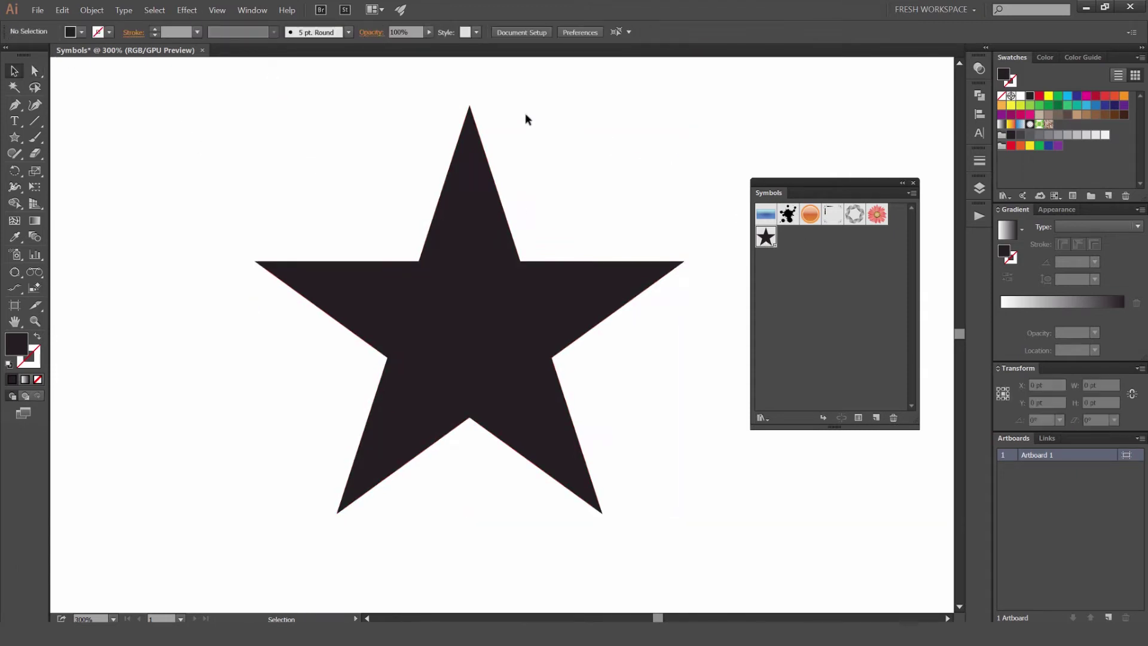
Step: Delete the anchor point at the star's upper tip
{"action": "key", "text": "a"}
{"action": "left_click", "coordinate": [469, 107]}
{"action": "key", "text": "Delete"}
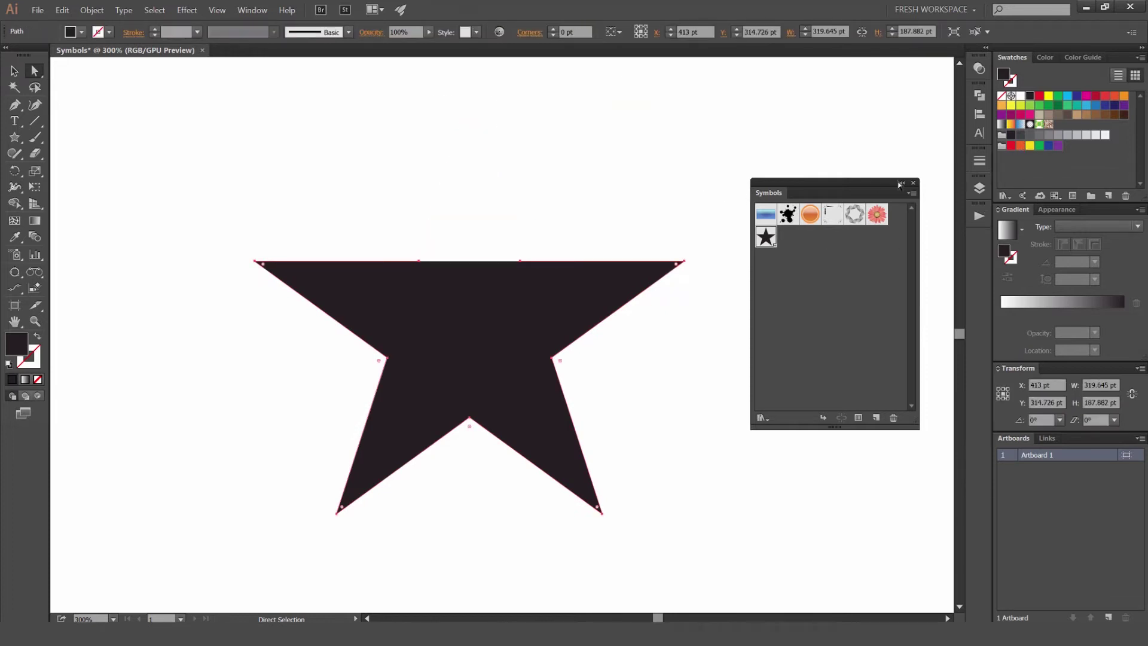
Step: Fill the cut-off star with orange
{"action": "key", "text": "v"}
{"action": "key", "text": "a"}
{"action": "key", "text": "v"}
{"action": "left_click", "coordinate": [1021, 146]}
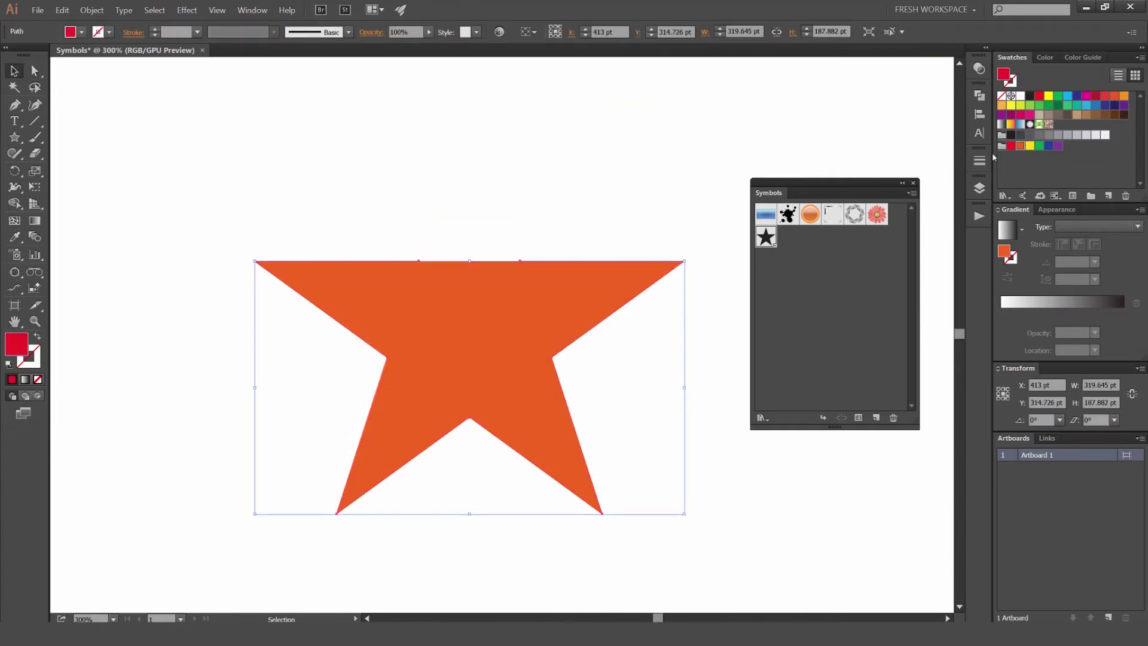
{"action": "left_click", "coordinate": [646, 99]}
{"action": "left_click", "coordinate": [544, 305]}
Step: Undo the star's colour change, the anchor point deletion and the broken symbol link
{"action": "key", "text": "ctrl+z"}
{"action": "key", "text": "ctrl+z"}
{"action": "key", "text": "ctrl+z"}
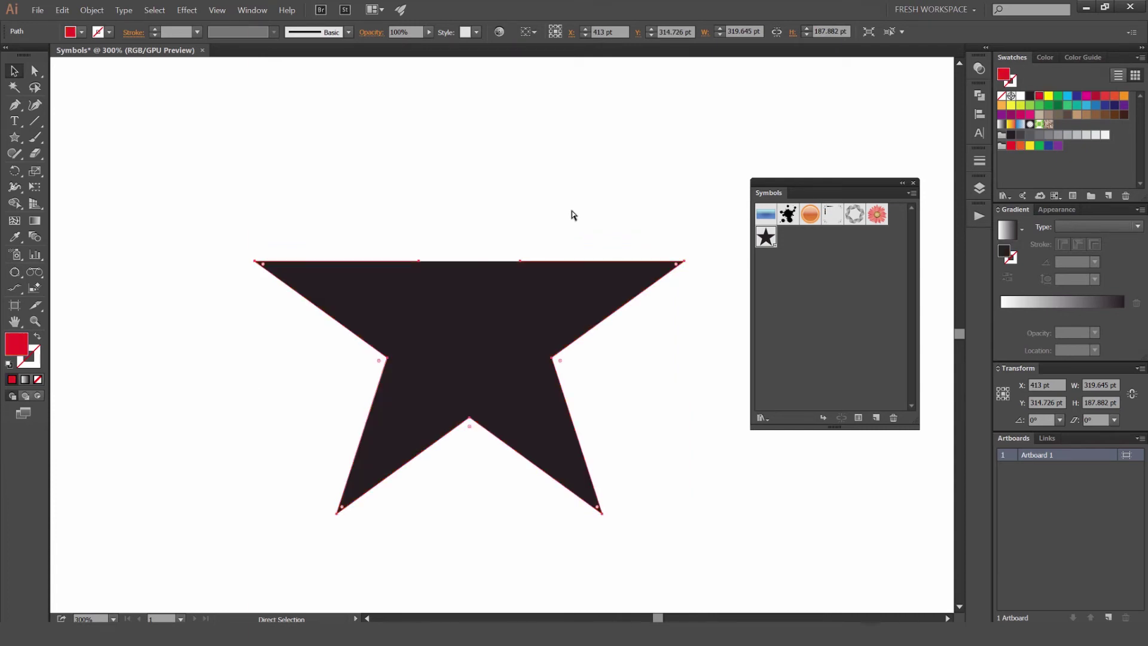
{"action": "key", "text": "ctrl+z"}
{"action": "left_click", "coordinate": [598, 192]}
{"action": "scroll", "coordinate": [601, 162], "scroll_direction": "down", "scroll_amount": 1}
{"action": "left_click_drag", "start_coordinate": [606, 132], "coordinate": [527, 178]}
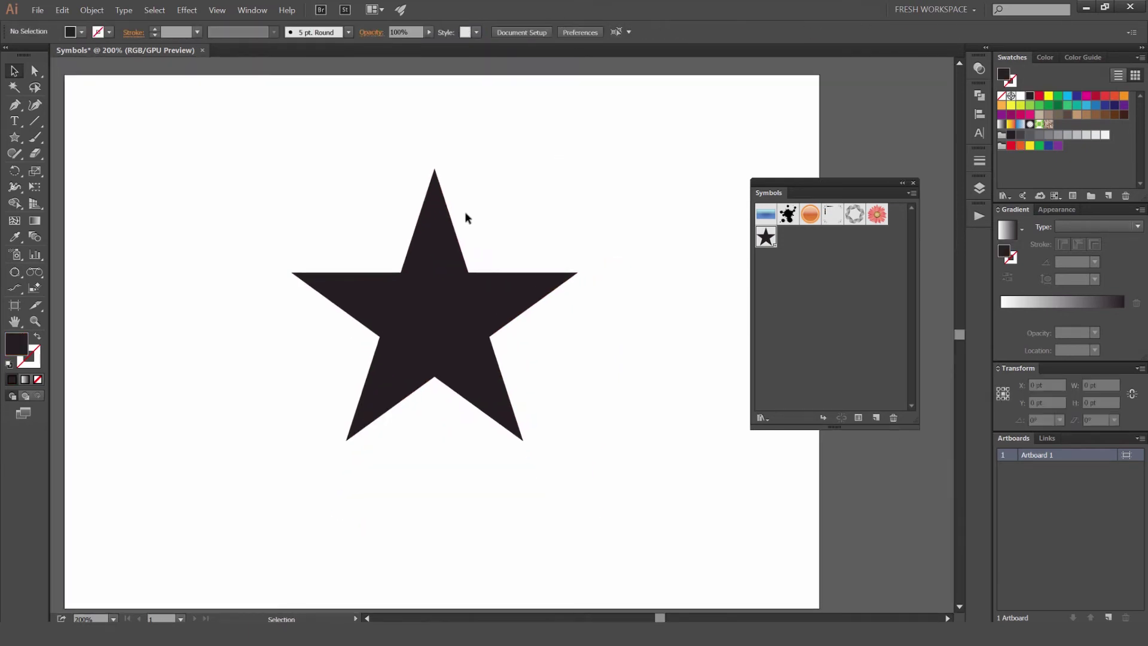
Step: Use Direct Selection on the star instance to check whether its anchor points can be edited
{"action": "left_click", "coordinate": [447, 231]}
{"action": "key", "text": "a"}
{"action": "left_click", "coordinate": [527, 192]}
{"action": "left_click", "coordinate": [448, 244]}
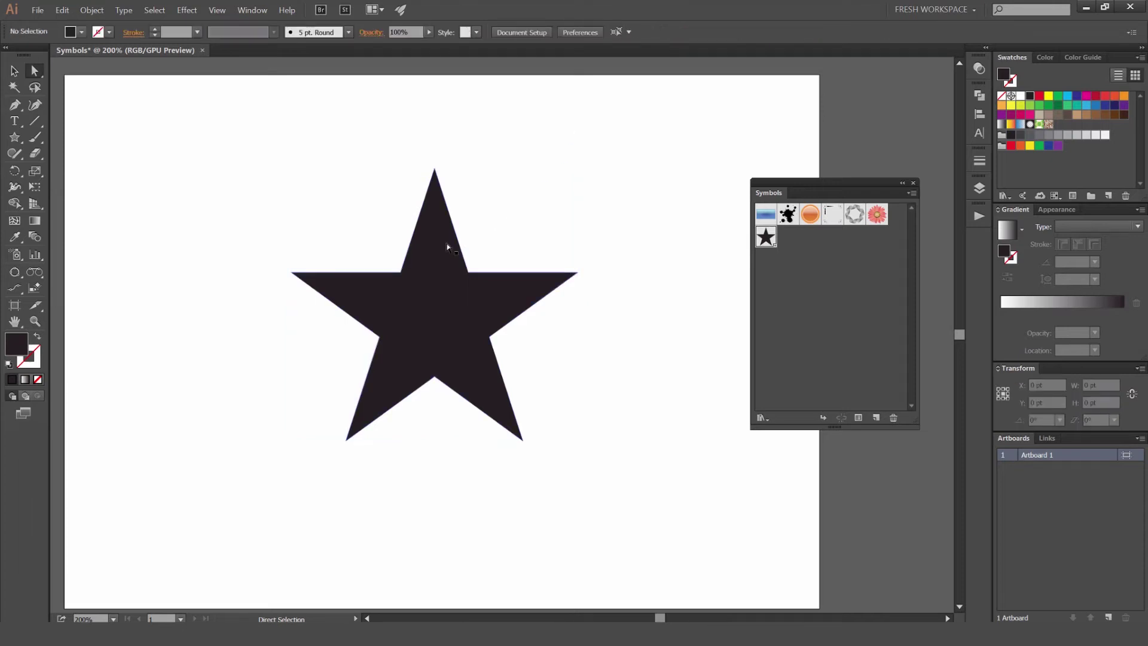
{"action": "left_click_drag", "start_coordinate": [564, 209], "coordinate": [629, 205]}
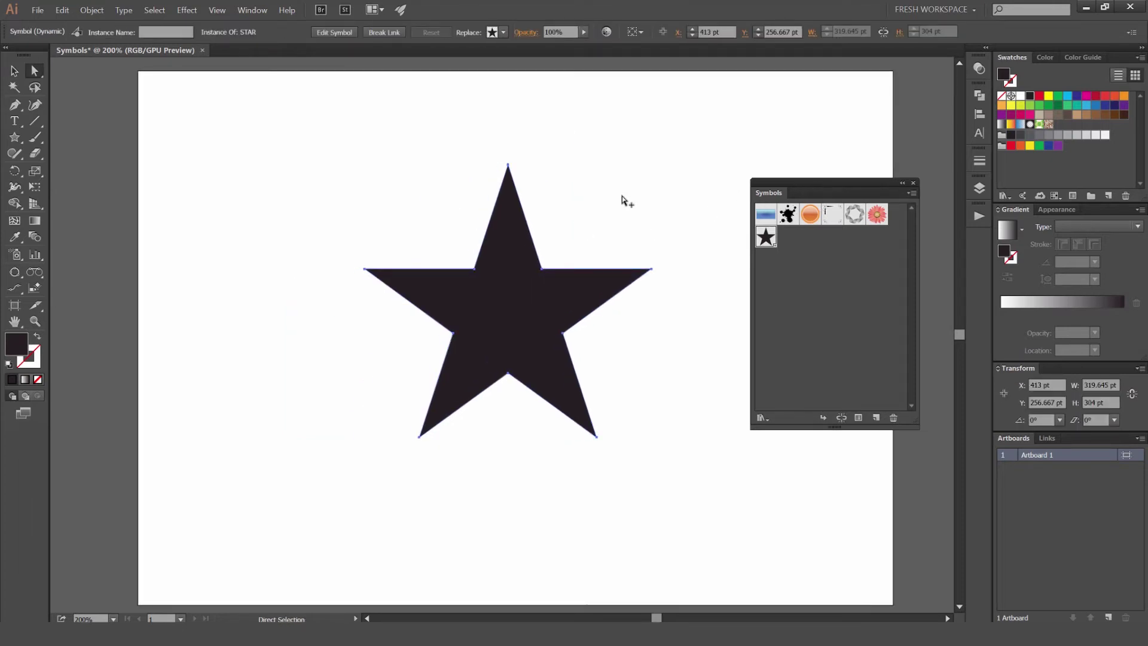
{"action": "left_click", "coordinate": [610, 212], "text": "ctrl"}
{"action": "left_click_drag", "start_coordinate": [558, 164], "coordinate": [535, 137]}
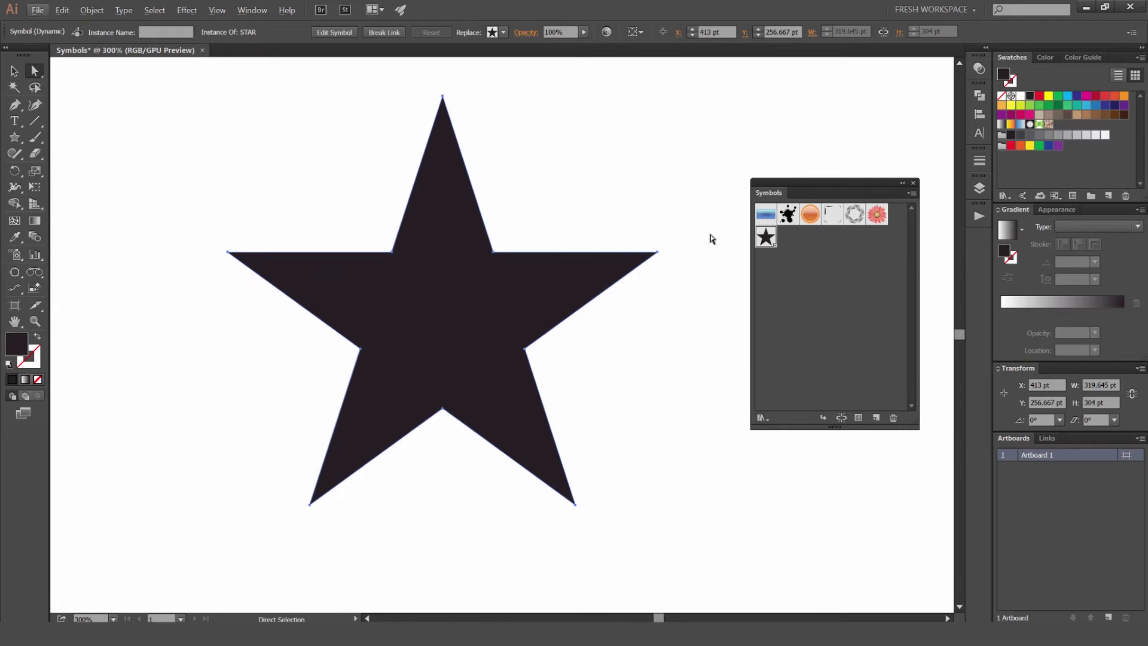
{"action": "left_click", "coordinate": [598, 199], "text": "ctrl+alt"}
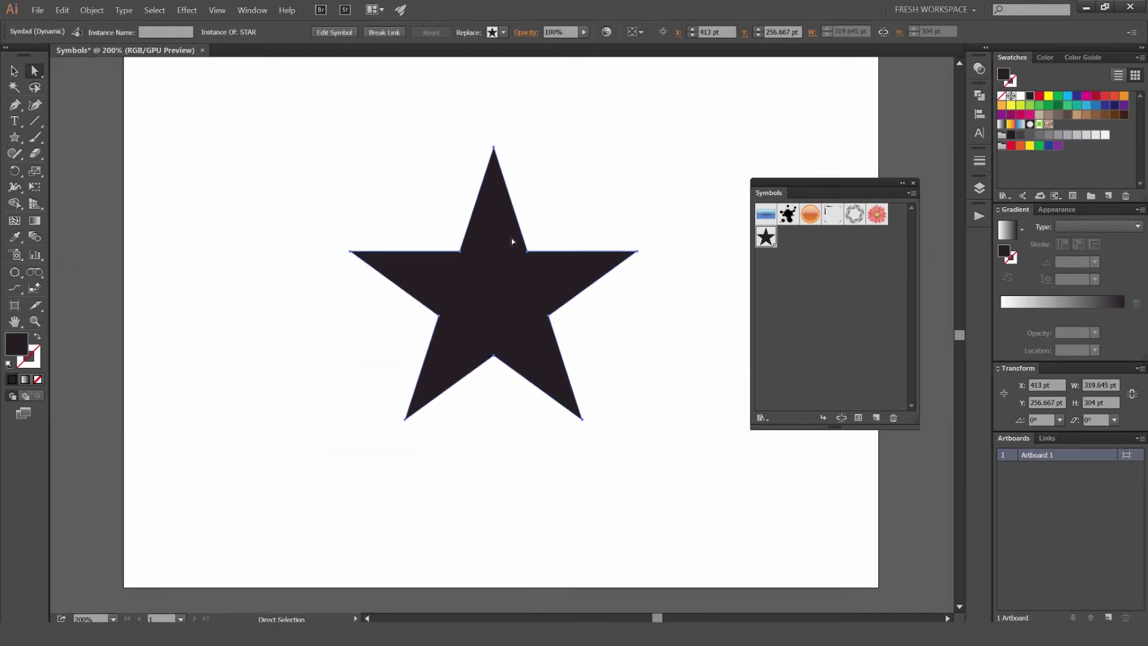
Step: Edit the STAR symbol itself, fill its star with yellow, and exit symbol editing
{"action": "left_click", "coordinate": [334, 33]}
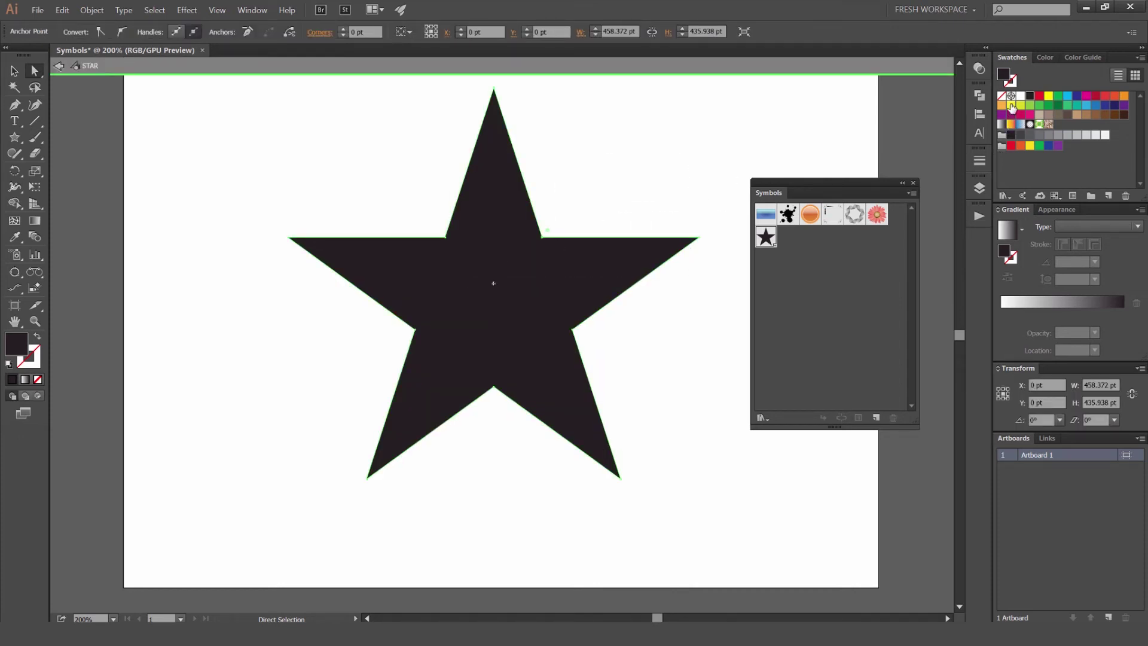
{"action": "left_click", "coordinate": [1048, 96]}
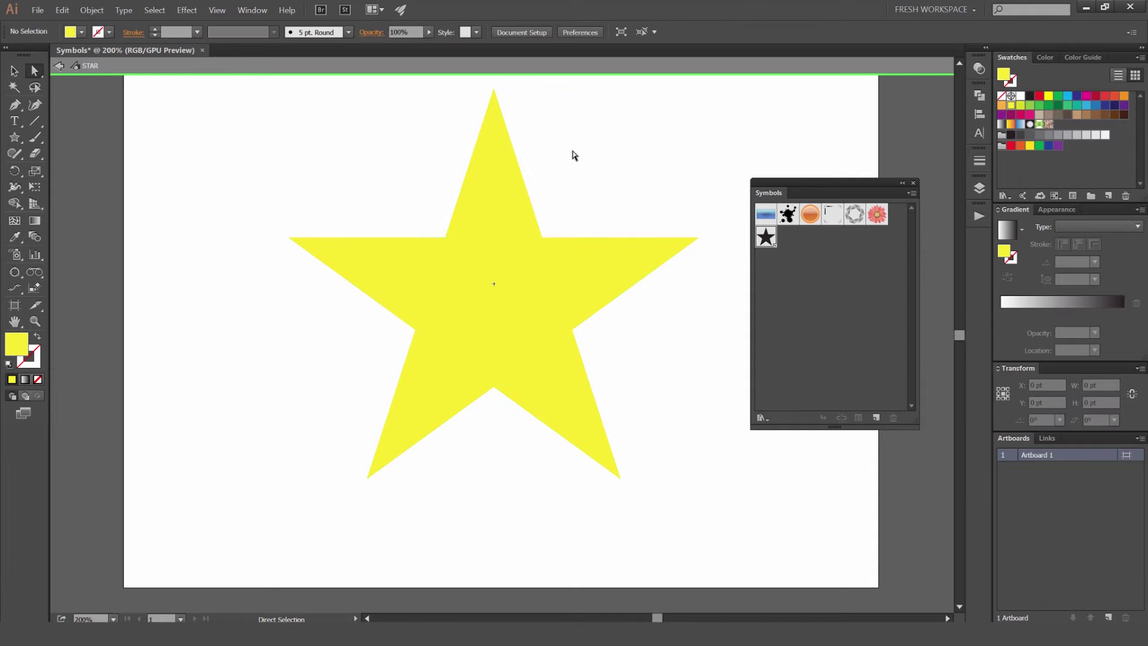
{"action": "double_click", "coordinate": [473, 137]}
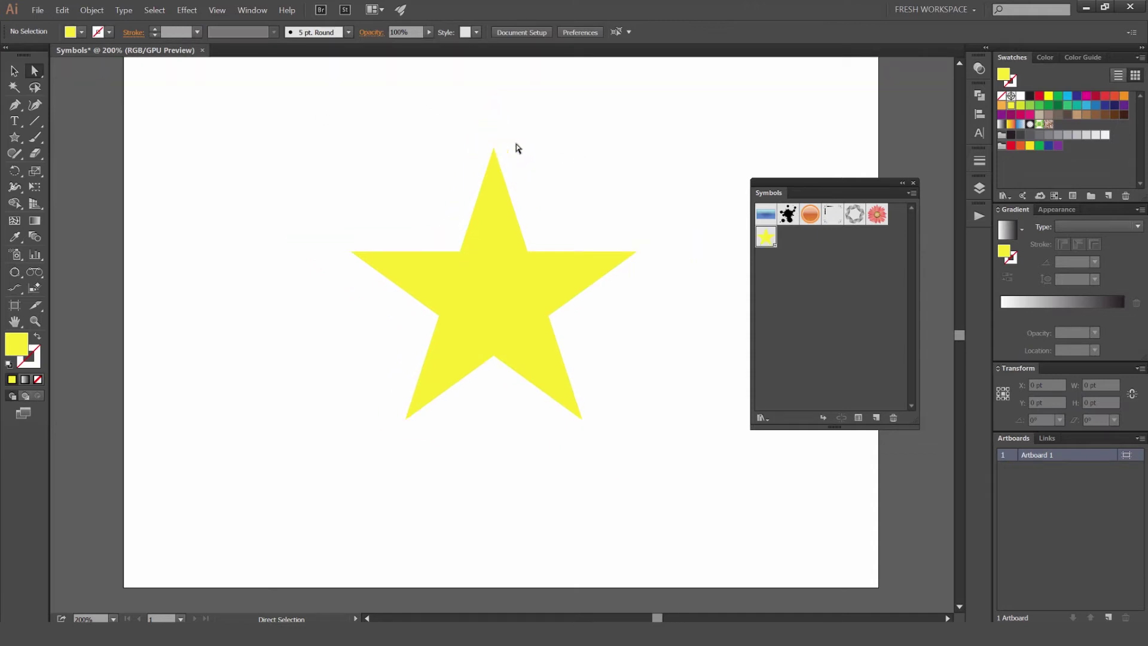
{"action": "left_click", "coordinate": [455, 286]}
{"action": "left_click", "coordinate": [722, 257]}
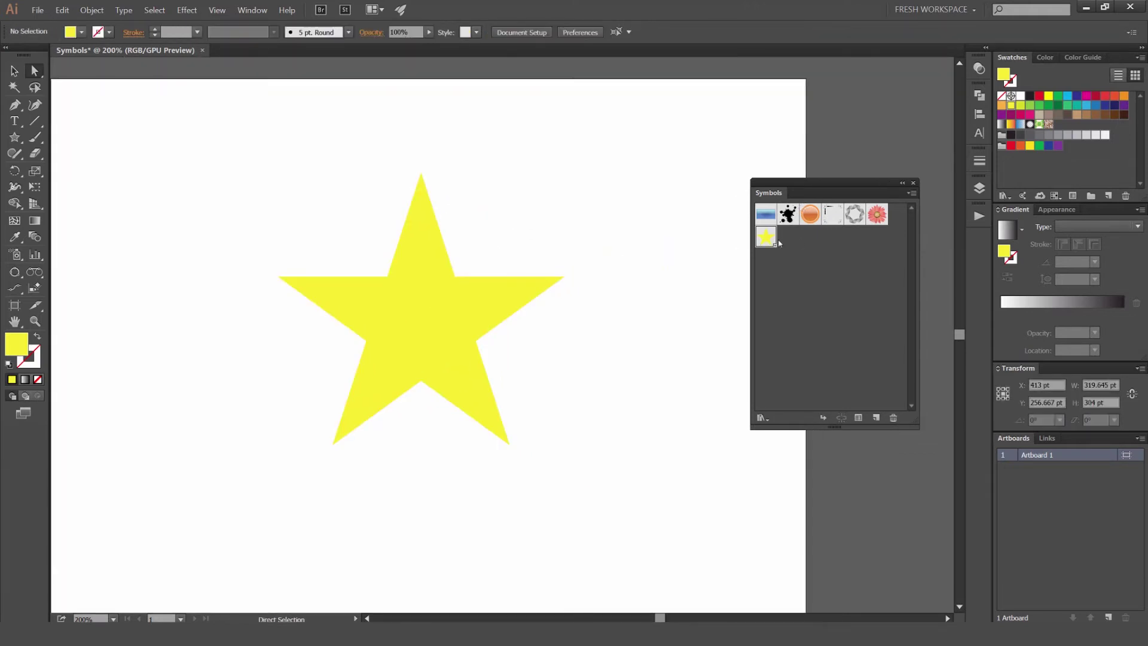
Step: Move the Symbols panel farther from the star and leave the star deselected with the Selection tool active
{"action": "left_click_drag", "start_coordinate": [818, 193], "coordinate": [846, 206]}
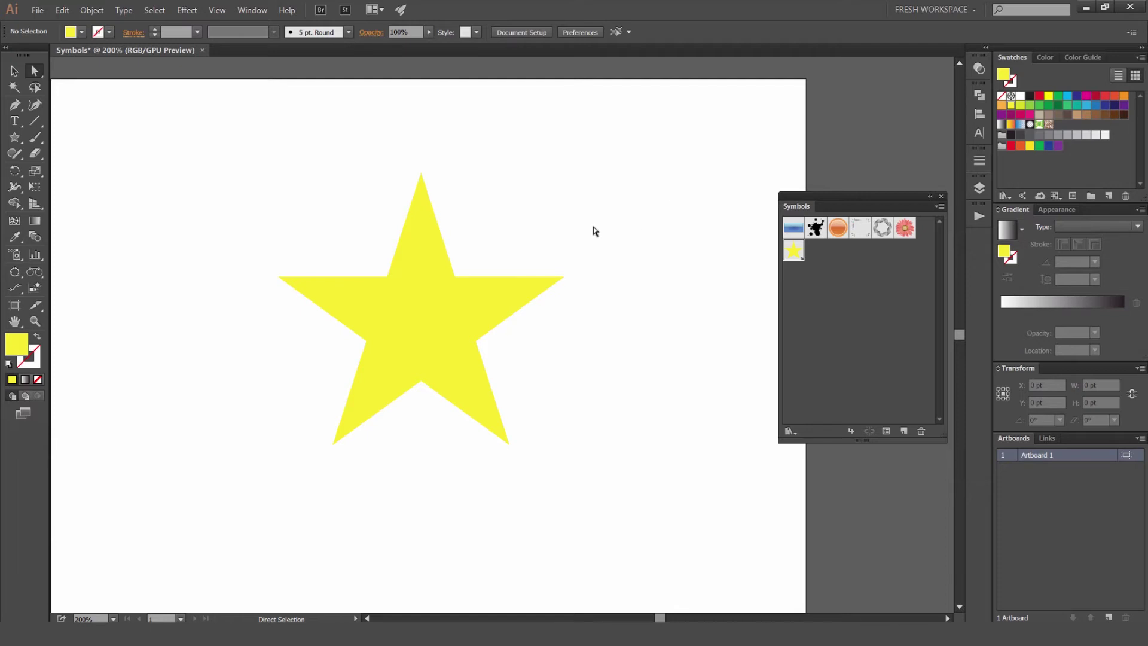
{"action": "key", "text": "space"}
{"action": "left_click_drag", "start_coordinate": [594, 226], "coordinate": [616, 184]}
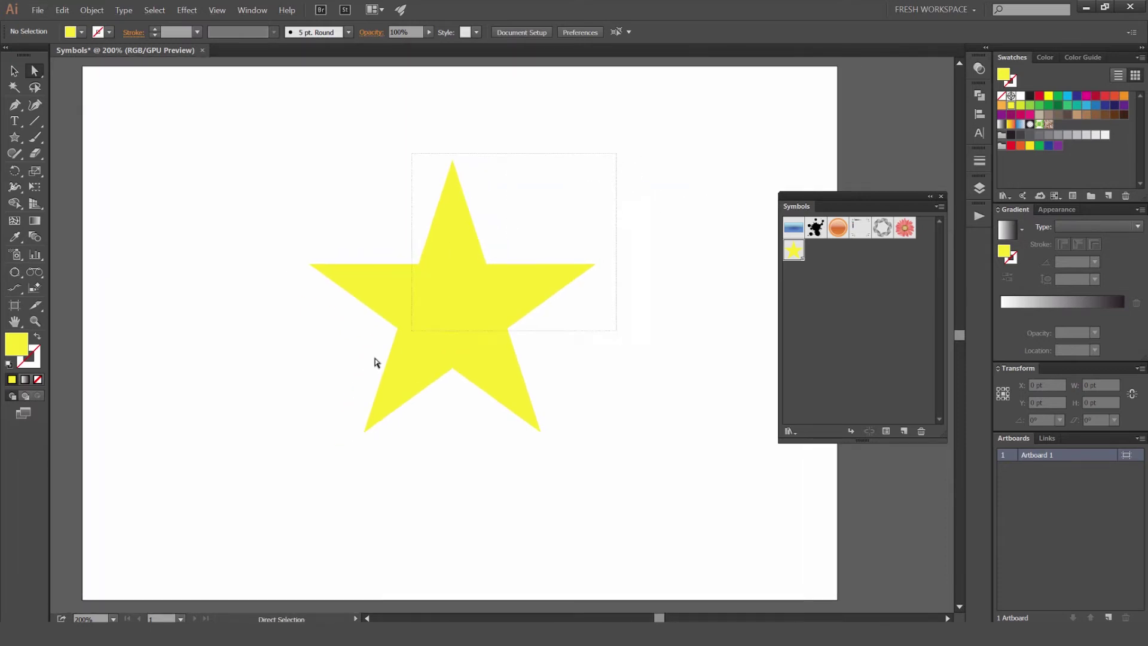
{"action": "left_click", "coordinate": [402, 323]}
{"action": "left_click", "coordinate": [620, 256]}
{"action": "key", "text": "v"}
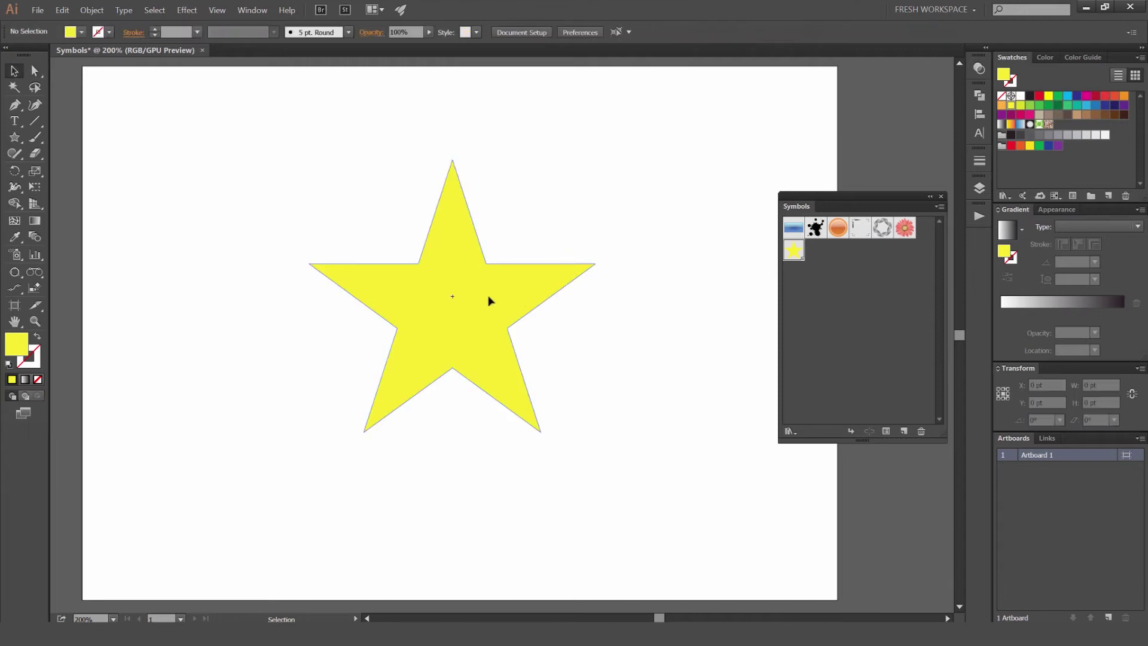
Step: Delete the star instance from the artboard
{"action": "left_click", "coordinate": [489, 297]}
{"action": "key", "text": "Delete"}
{"action": "left_click_drag", "start_coordinate": [856, 198], "coordinate": [859, 198]}
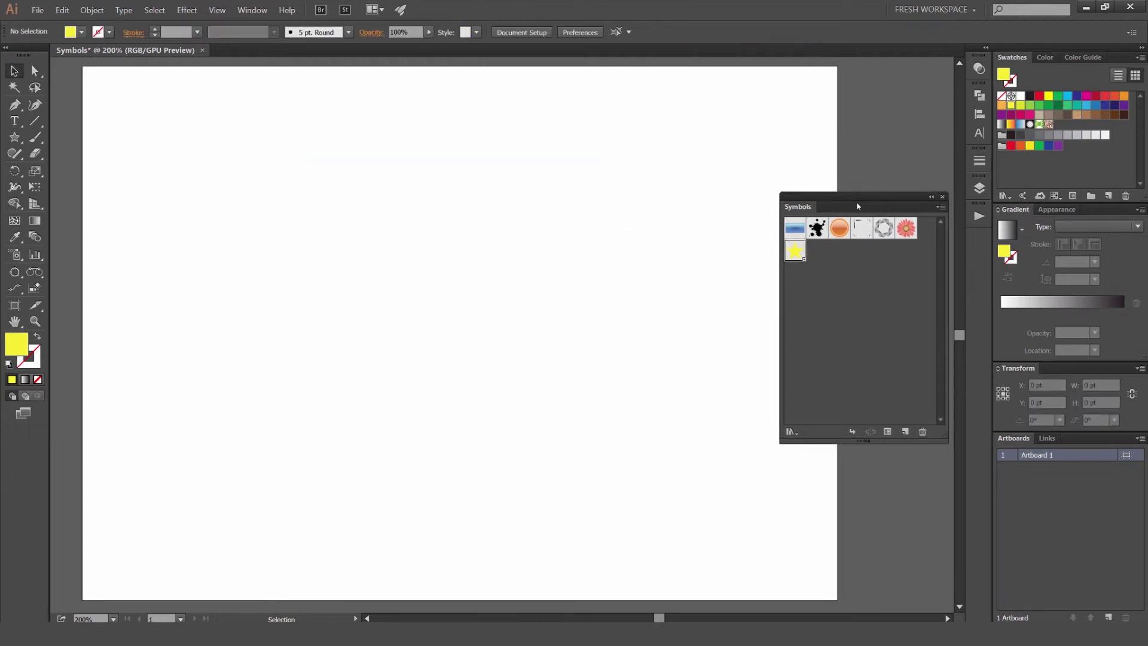
{"action": "left_click", "coordinate": [846, 297]}
Step: Duplicate the STAR symbol in the symbol collection and delete the duplicate
{"action": "left_click", "coordinate": [795, 254]}
{"action": "left_click", "coordinate": [941, 208]}
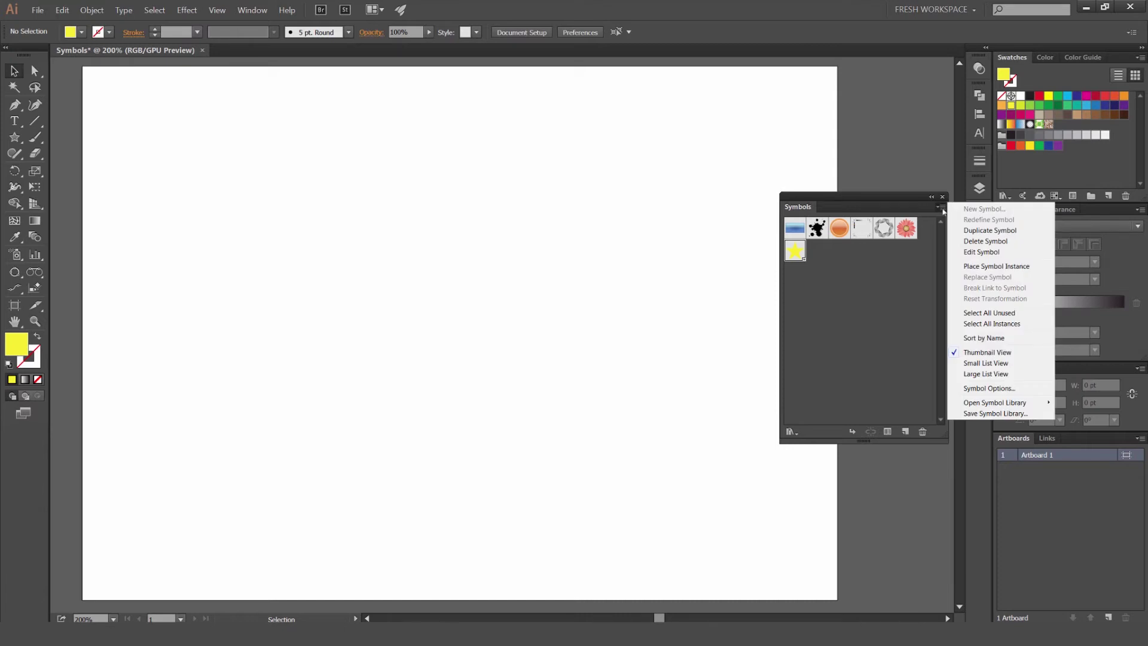
{"action": "left_click", "coordinate": [984, 235]}
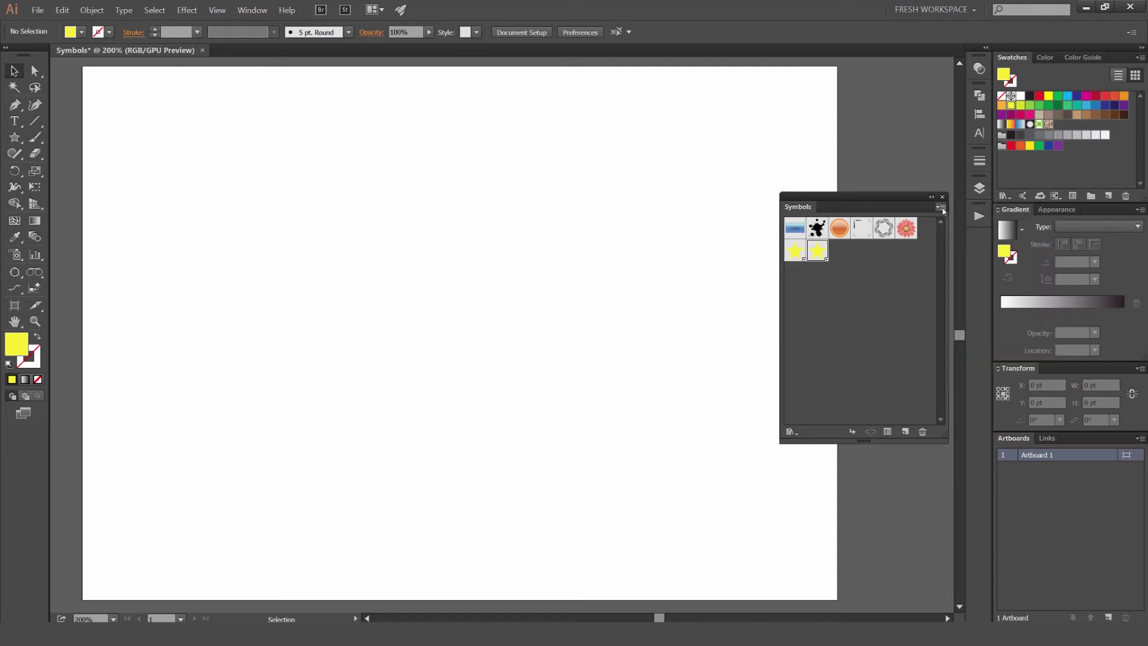
{"action": "left_click", "coordinate": [943, 208]}
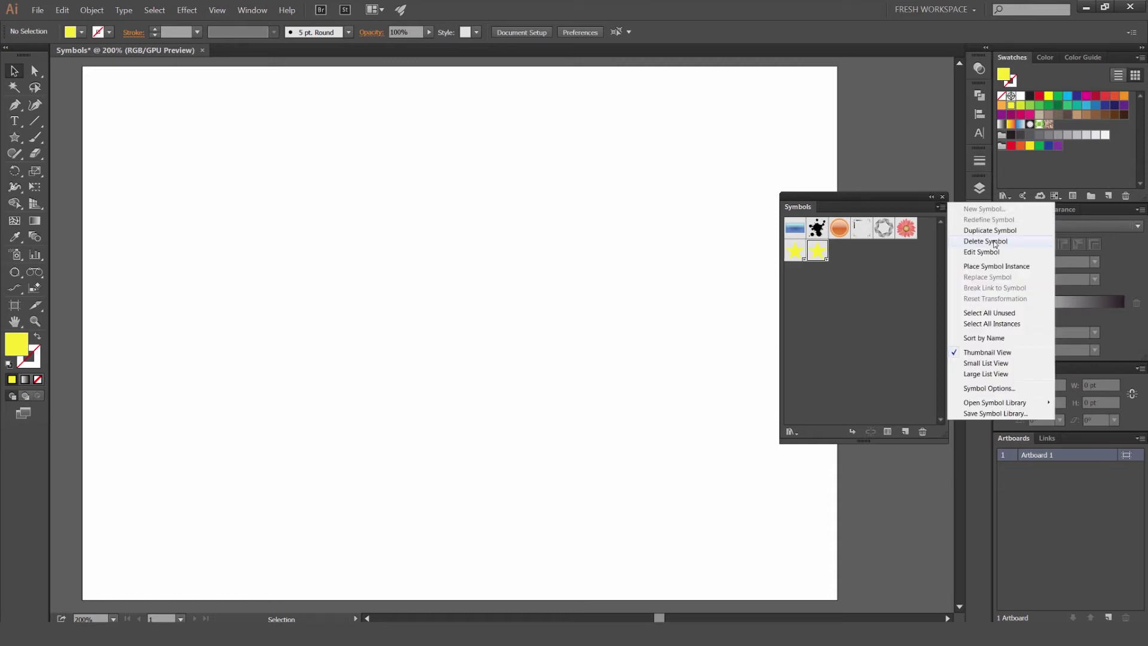
{"action": "left_click", "coordinate": [995, 241]}
{"action": "left_click", "coordinate": [561, 335]}
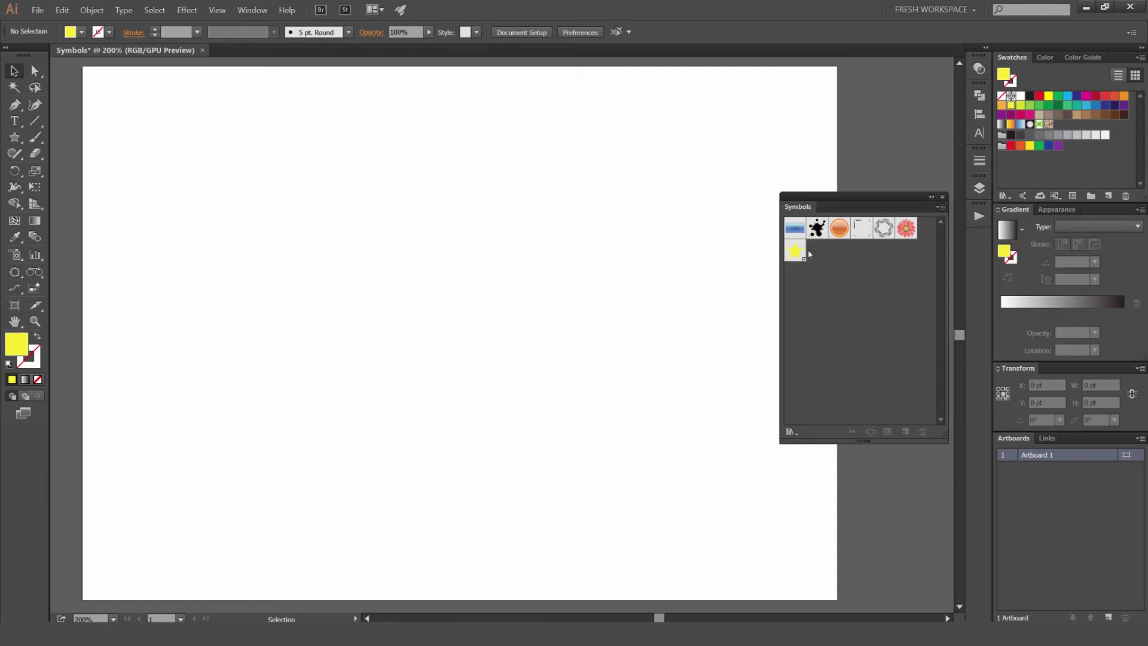
Step: Edit the STAR symbol, fill its star with light orange, and exit symbol editing
{"action": "left_click", "coordinate": [942, 207]}
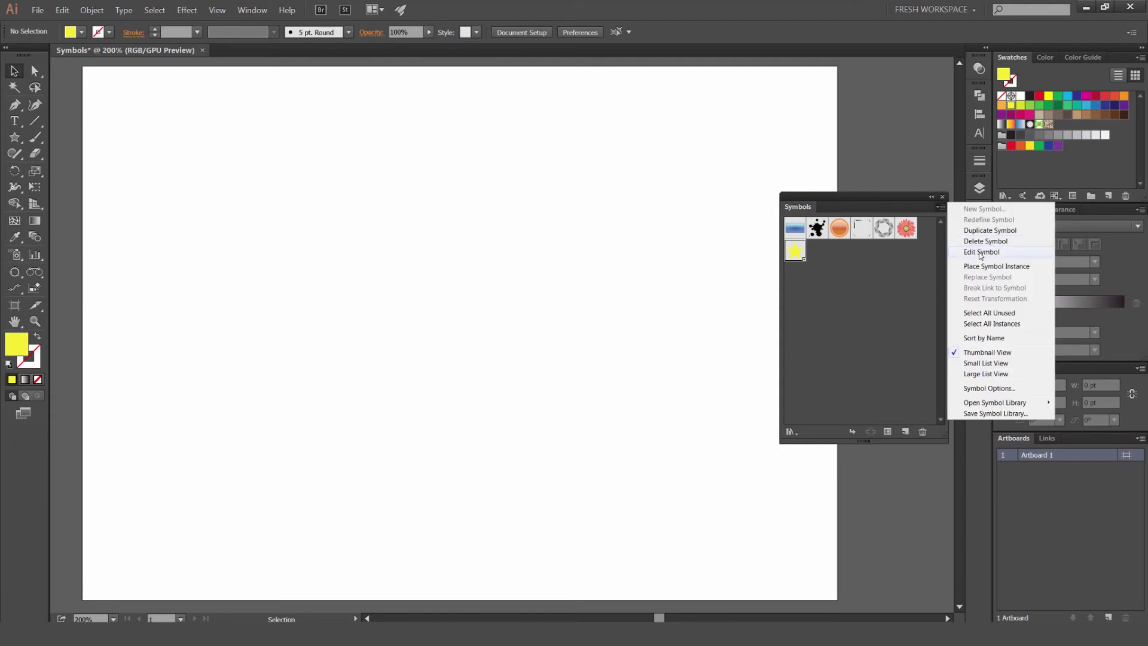
{"action": "left_click", "coordinate": [981, 252]}
{"action": "left_click", "coordinate": [533, 256]}
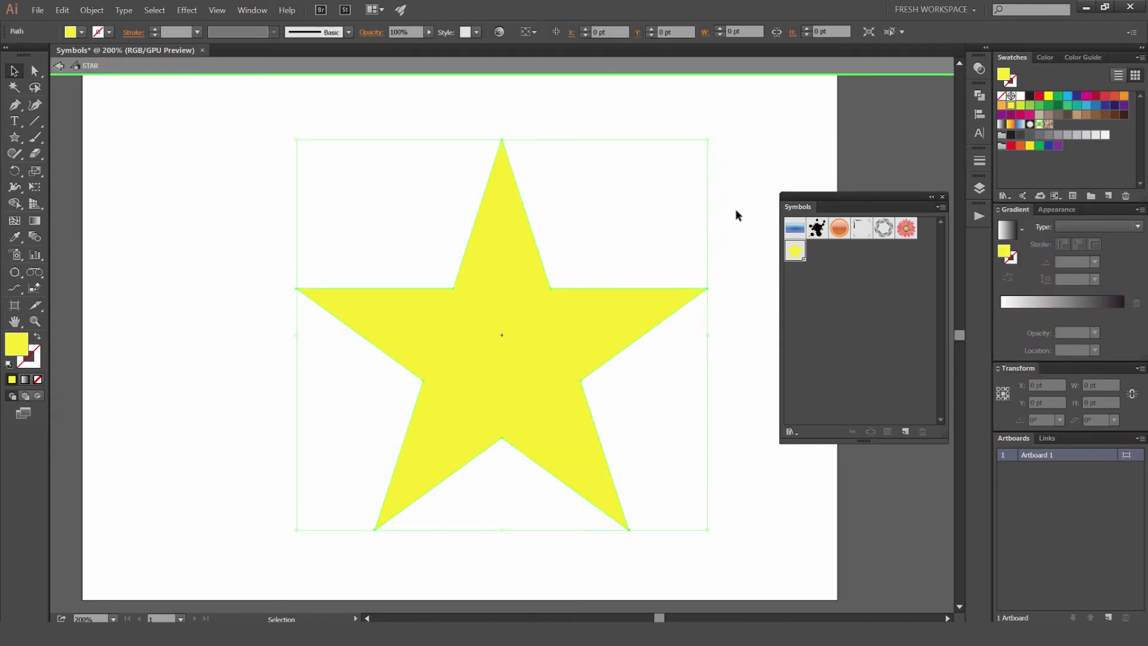
{"action": "left_click", "coordinate": [1003, 106]}
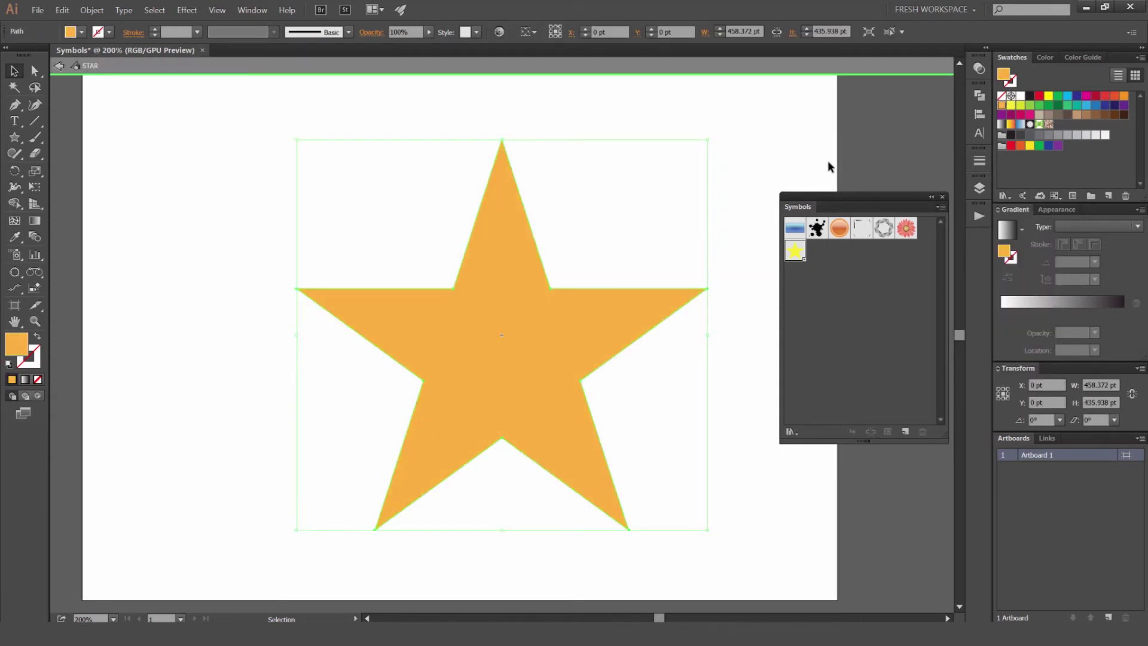
{"action": "double_click", "coordinate": [630, 247]}
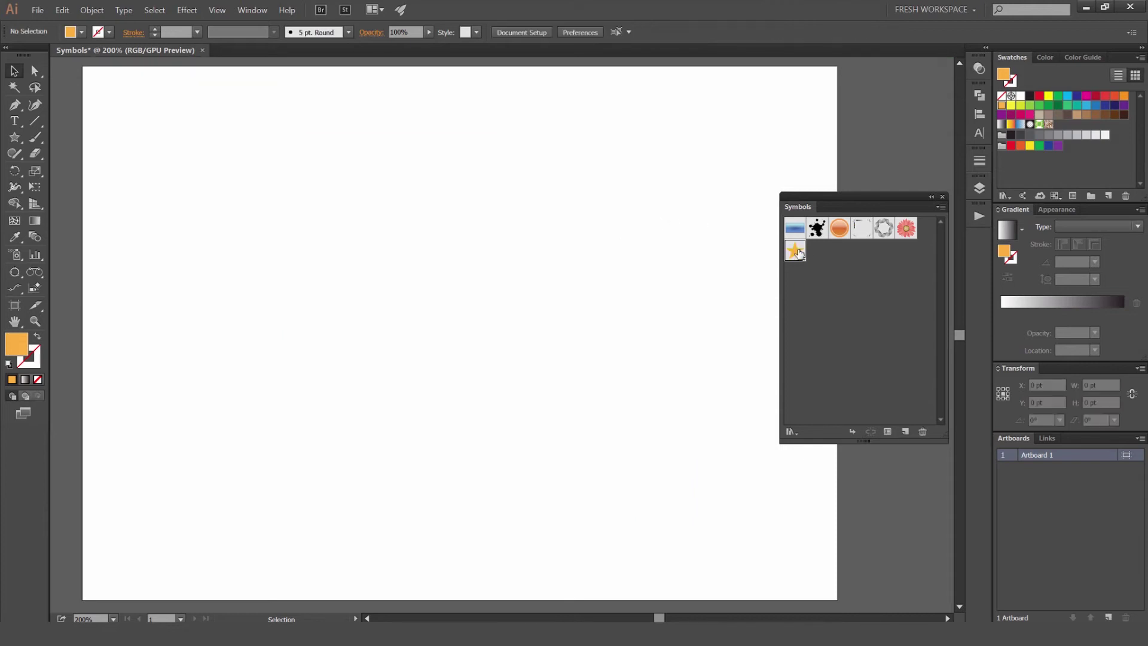
Step: Place an instance of the STAR symbol on the artboard and delete it
{"action": "left_click", "coordinate": [942, 208]}
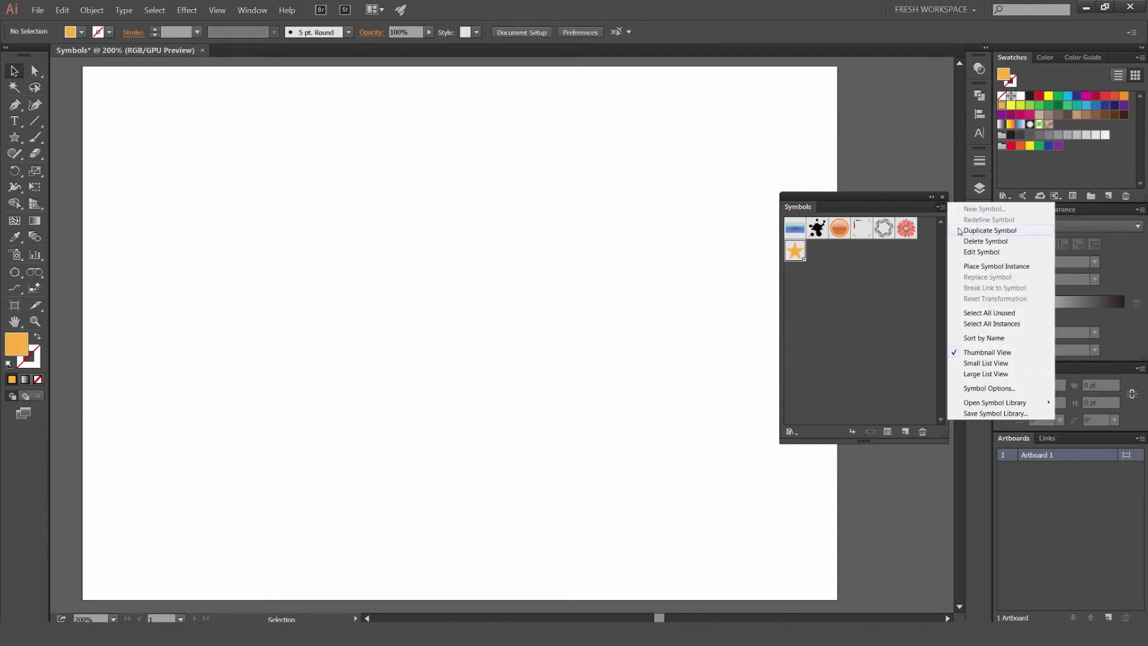
{"action": "left_click", "coordinate": [987, 267]}
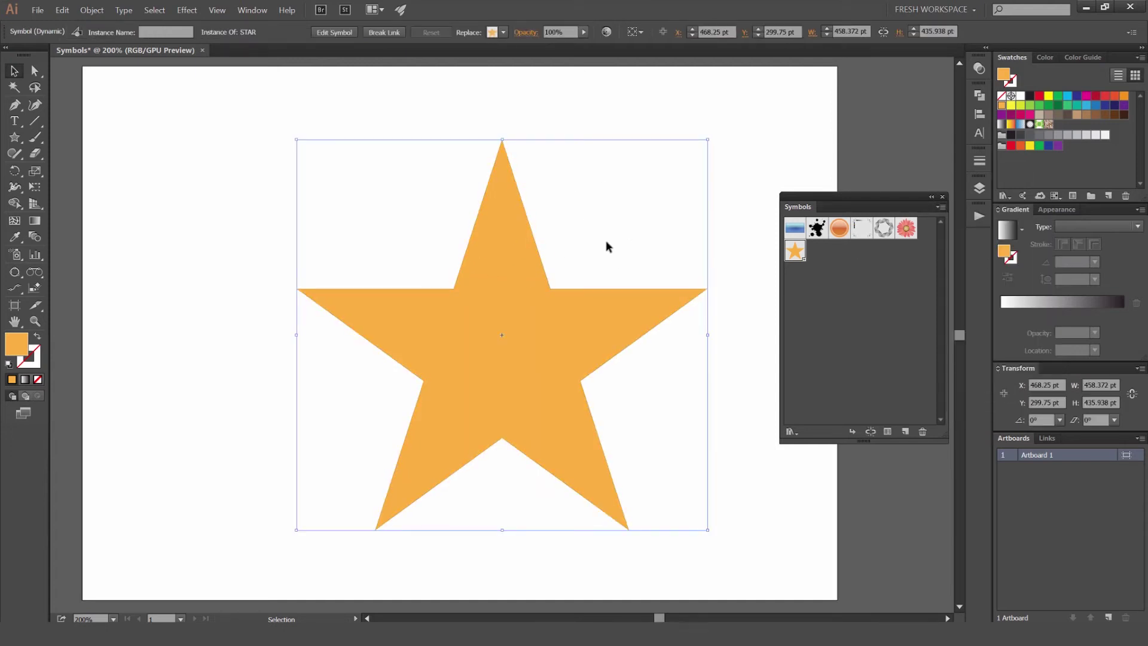
{"action": "left_click_drag", "start_coordinate": [570, 223], "coordinate": [532, 220]}
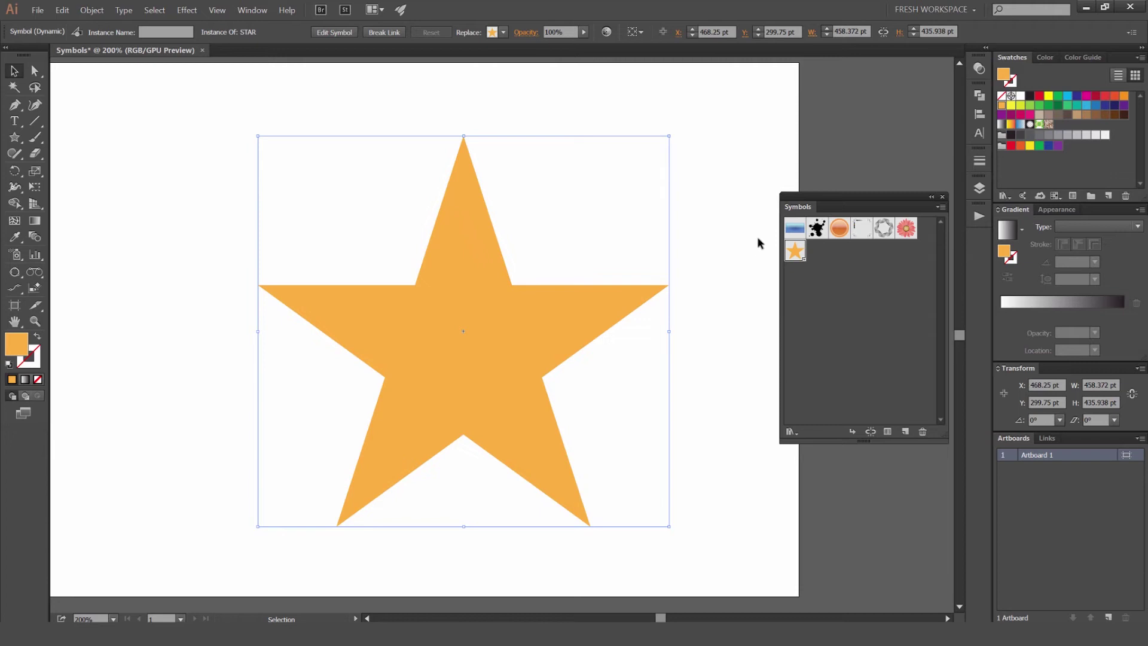
{"action": "key", "text": "Delete"}
Step: Preview the symbol collection in Large List View and return it to Thumbnail View
{"action": "left_click", "coordinate": [942, 207]}
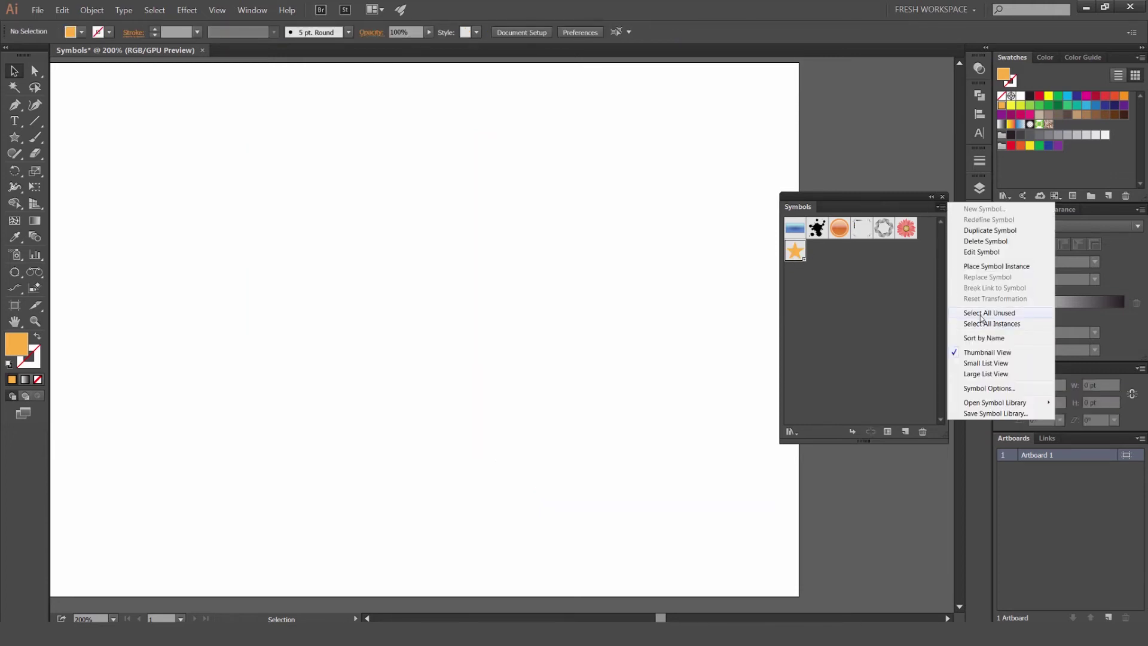
{"action": "left_click", "coordinate": [821, 286]}
{"action": "left_click", "coordinate": [940, 207]}
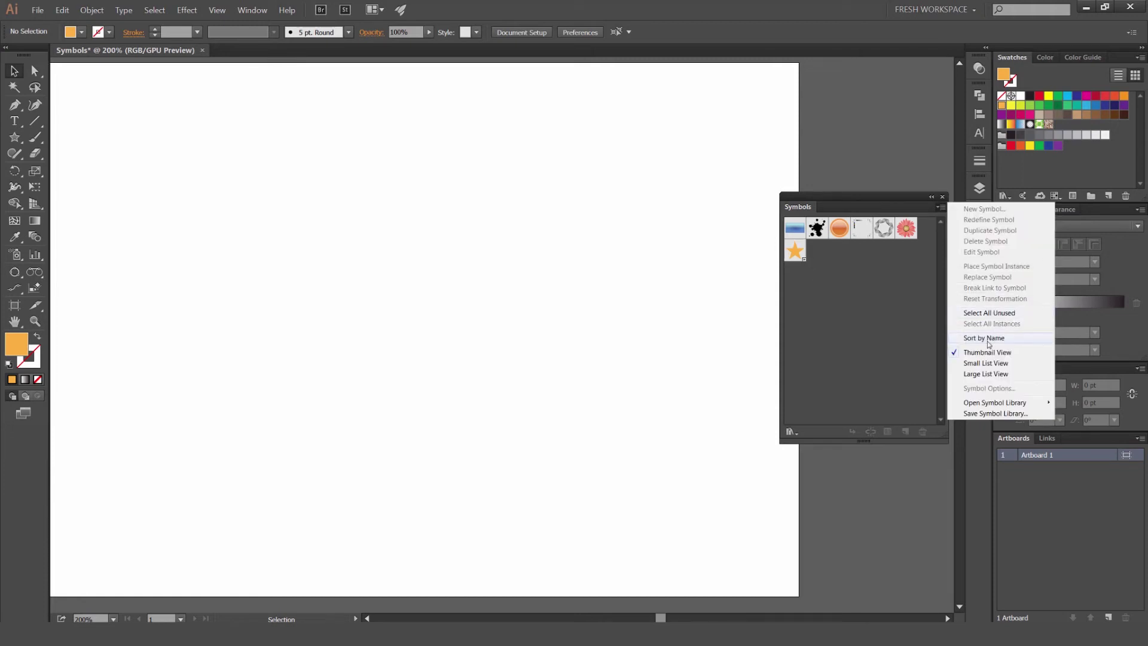
{"action": "left_click", "coordinate": [985, 374]}
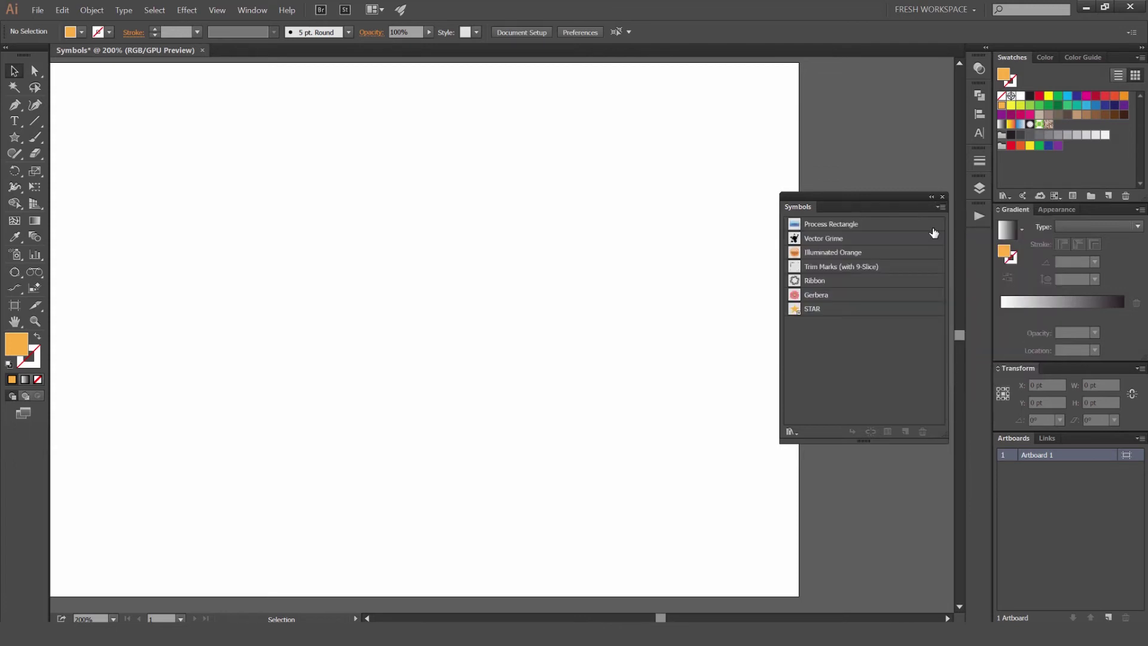
{"action": "left_click", "coordinate": [940, 207]}
{"action": "left_click", "coordinate": [986, 352]}
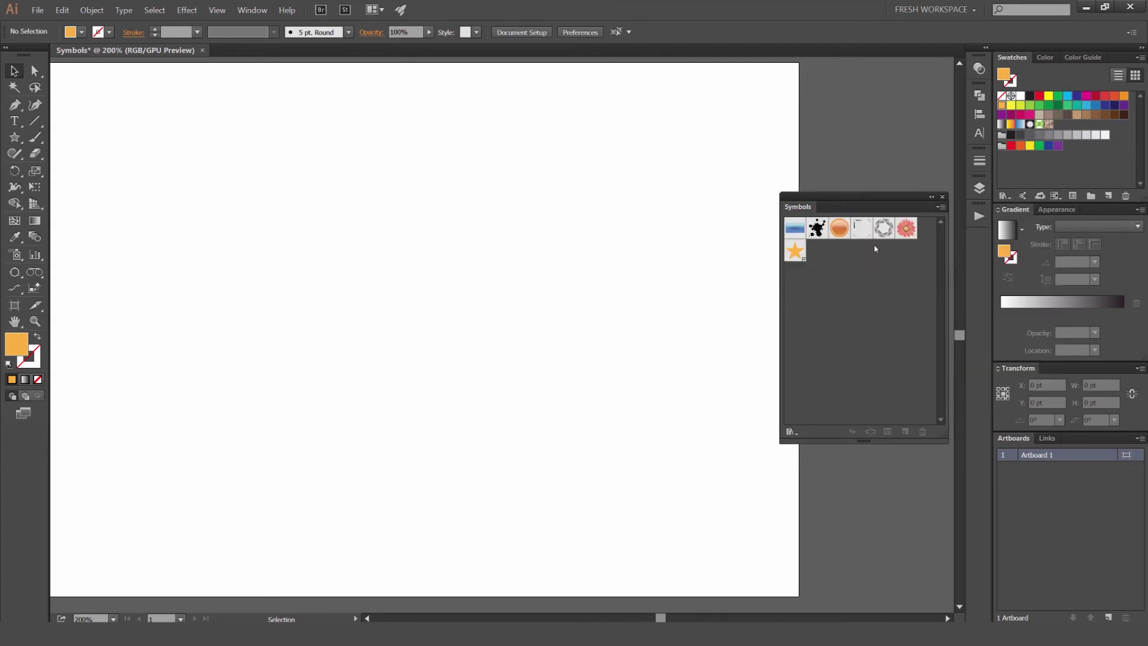
Step: Open the Charts symbol library and position it over the artboard, away from the Symbols panel
{"action": "left_click", "coordinate": [940, 207]}
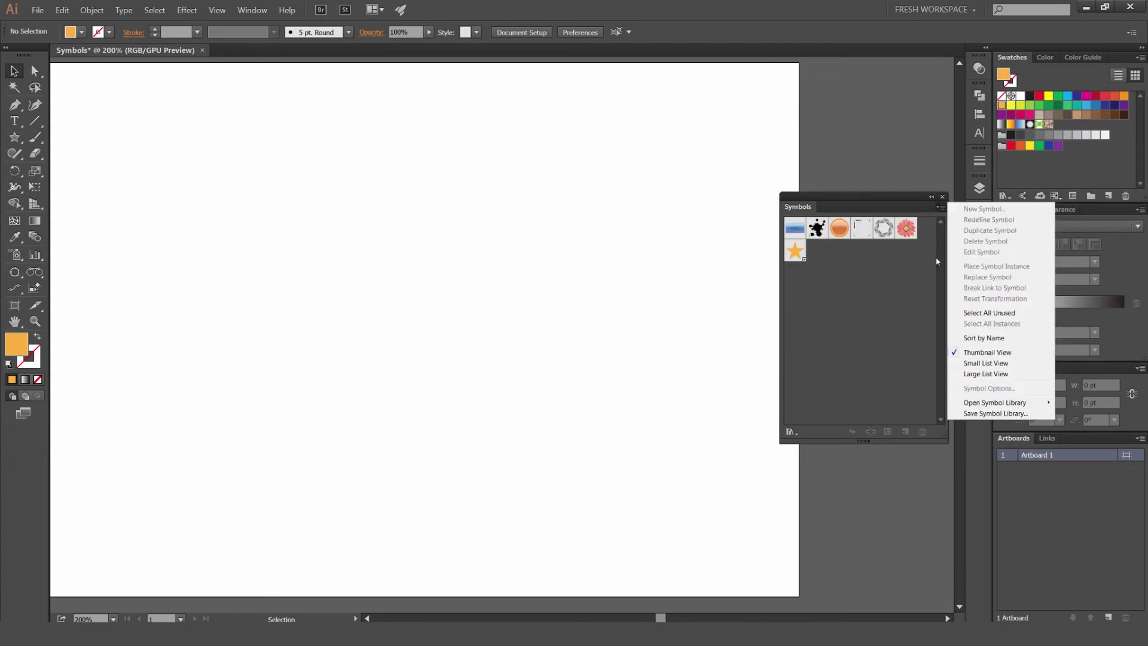
{"action": "left_click", "coordinate": [982, 404]}
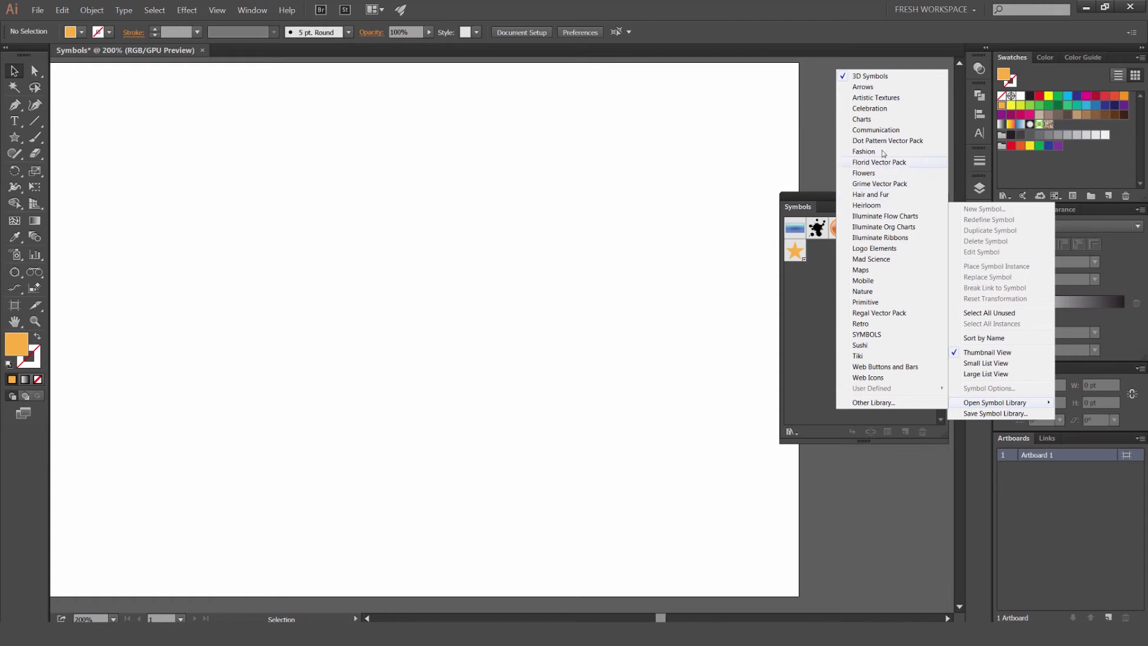
{"action": "left_click", "coordinate": [862, 119]}
{"action": "left_click_drag", "start_coordinate": [686, 196], "coordinate": [478, 191]}
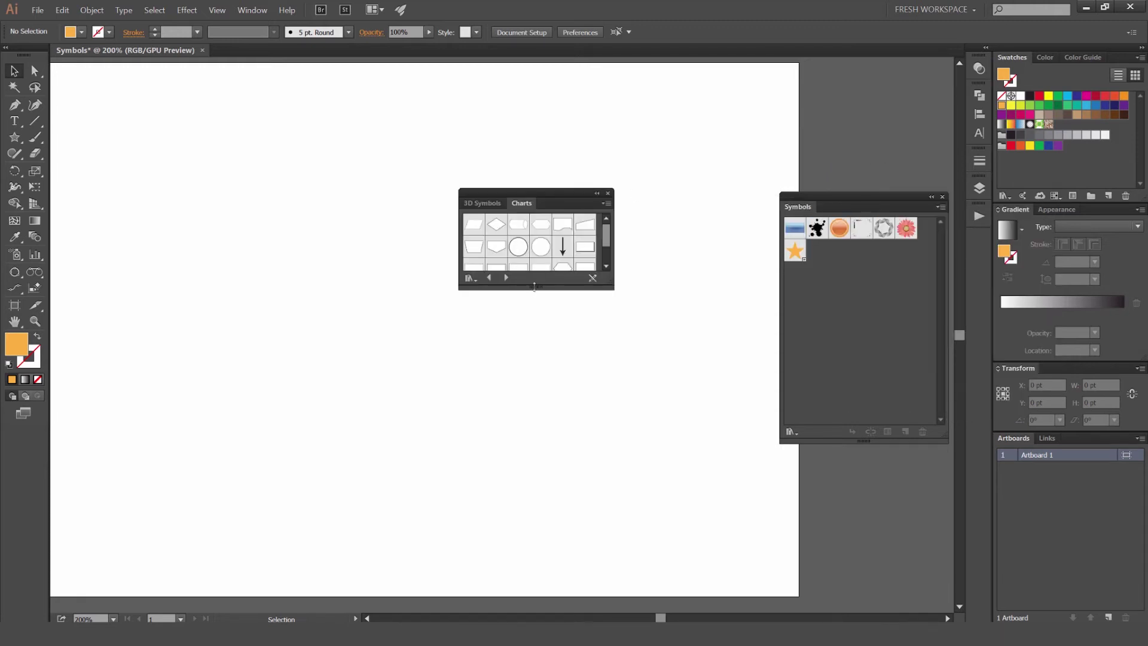
Step: Enlarge the Charts library to show all its symbols, and place its circle and Org. Chart - External rectangle on the artboard
{"action": "left_click_drag", "start_coordinate": [525, 323], "coordinate": [526, 414]}
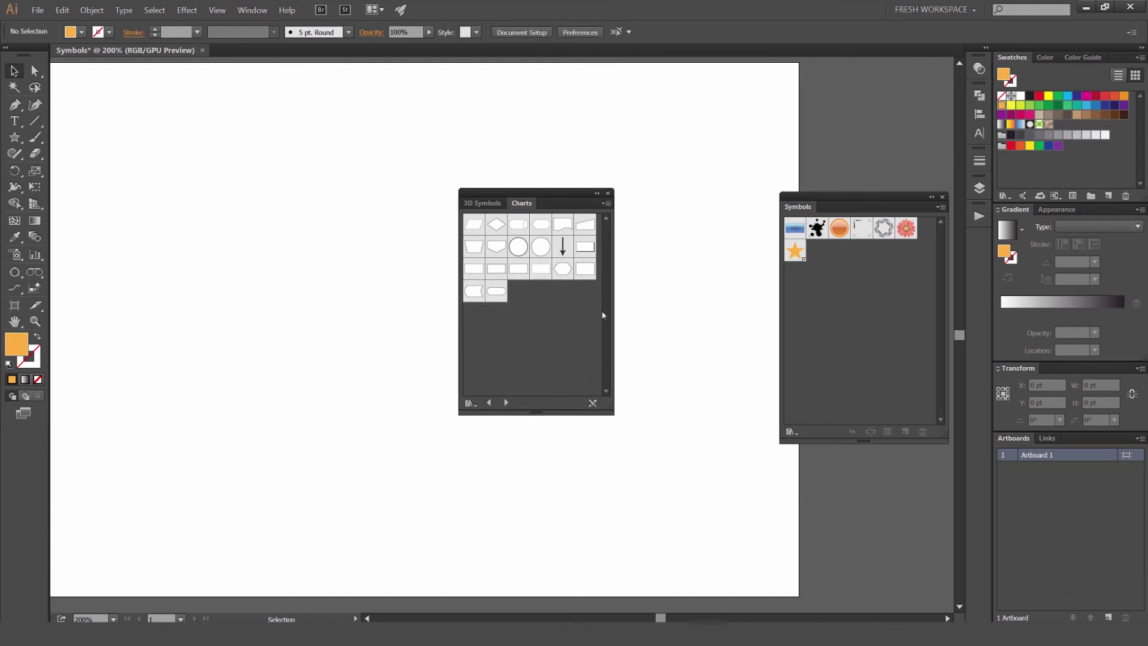
{"action": "left_click_drag", "start_coordinate": [518, 246], "coordinate": [309, 250]}
{"action": "left_click_drag", "start_coordinate": [473, 268], "coordinate": [337, 298]}
Step: Browse forward through the symbol libraries to Florid Vector Pack and move the library nearer the Symbols panel
{"action": "left_click", "coordinate": [507, 403]}
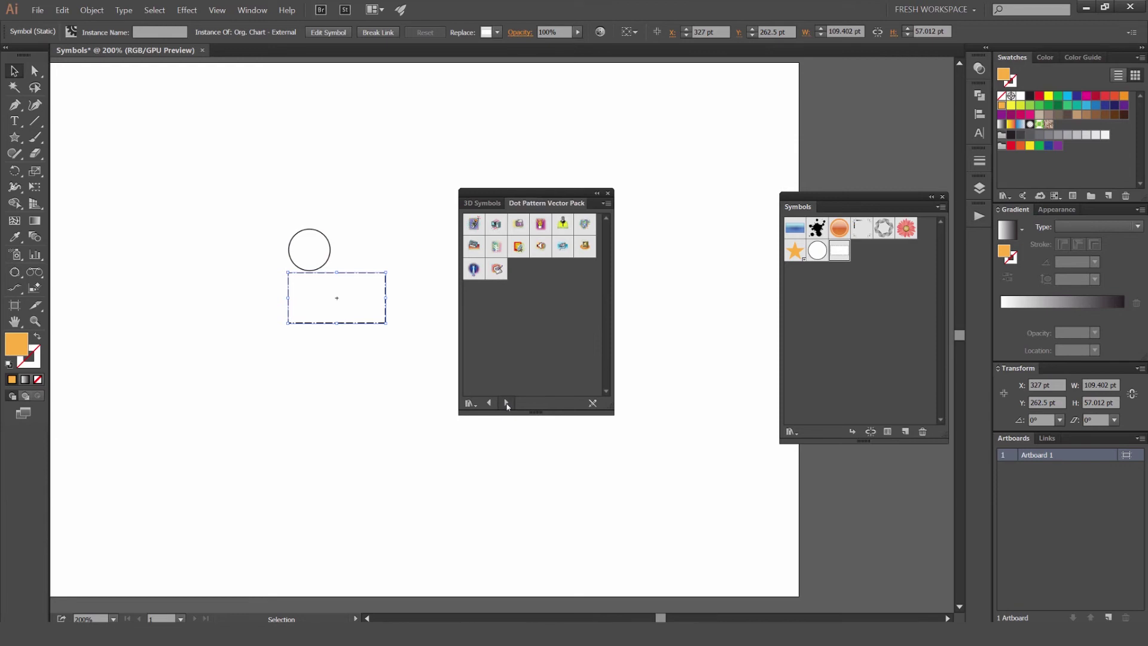
{"action": "left_click", "coordinate": [505, 403]}
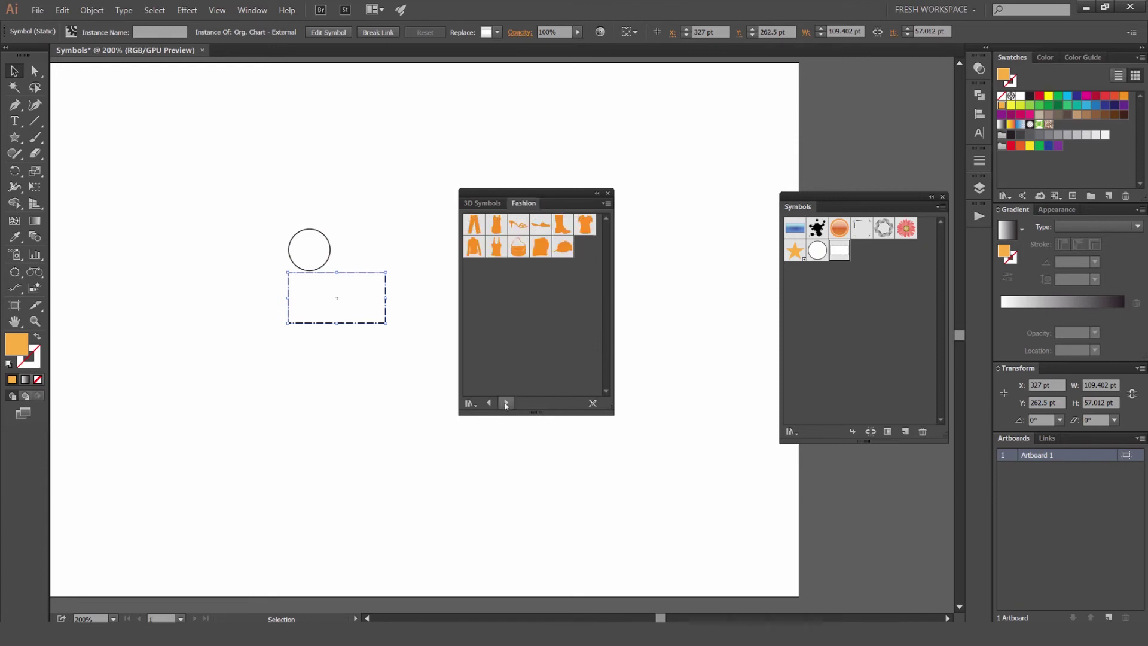
{"action": "left_click", "coordinate": [506, 404]}
{"action": "left_click_drag", "start_coordinate": [535, 196], "coordinate": [577, 196]}
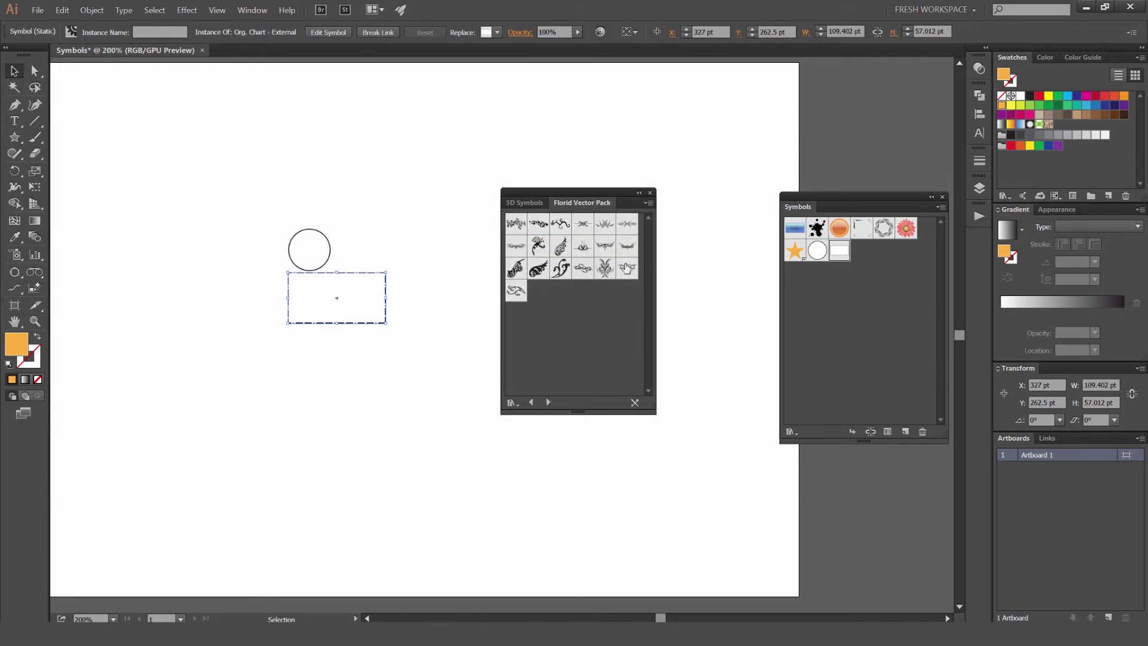
Step: Delete the circle and rectangle instances and place the curly branch symbol from Florid Vector Pack on the artboard
{"action": "left_click_drag", "start_coordinate": [438, 197], "coordinate": [285, 371]}
{"action": "key", "text": "Delete"}
{"action": "left_click_drag", "start_coordinate": [561, 225], "coordinate": [385, 216]}
{"action": "left_click", "coordinate": [513, 171]}
{"action": "left_click_drag", "start_coordinate": [522, 193], "coordinate": [591, 183]}
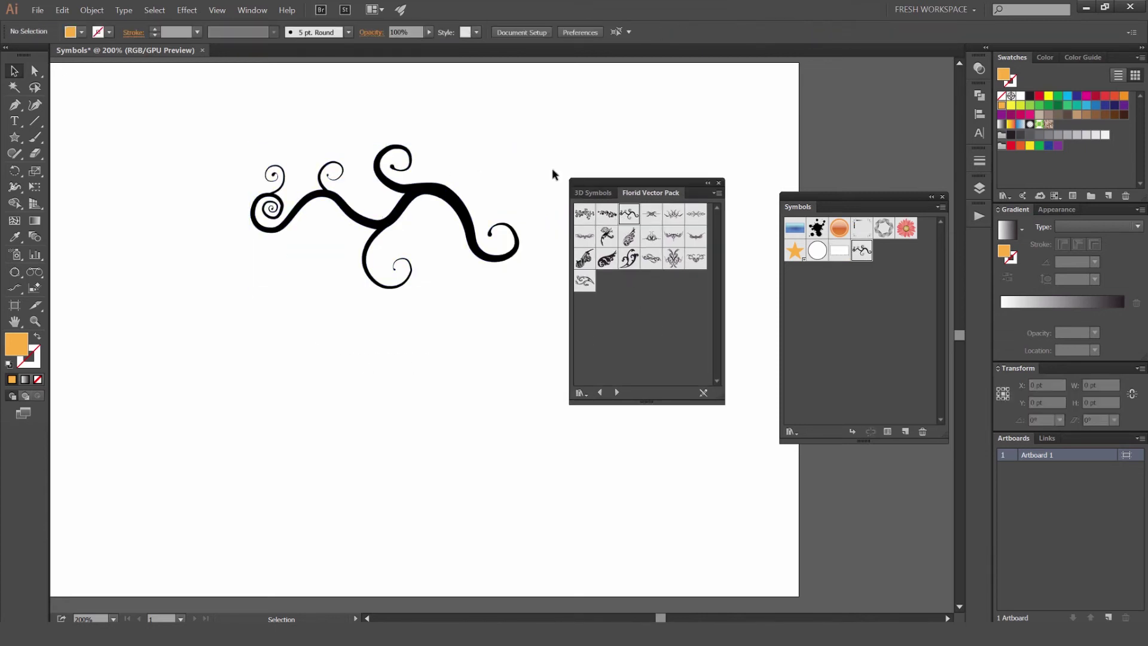
Step: Delete the curly branch instance from the artboard and close the floating symbol library window
{"action": "left_click", "coordinate": [421, 202]}
{"action": "left_click", "coordinate": [492, 120]}
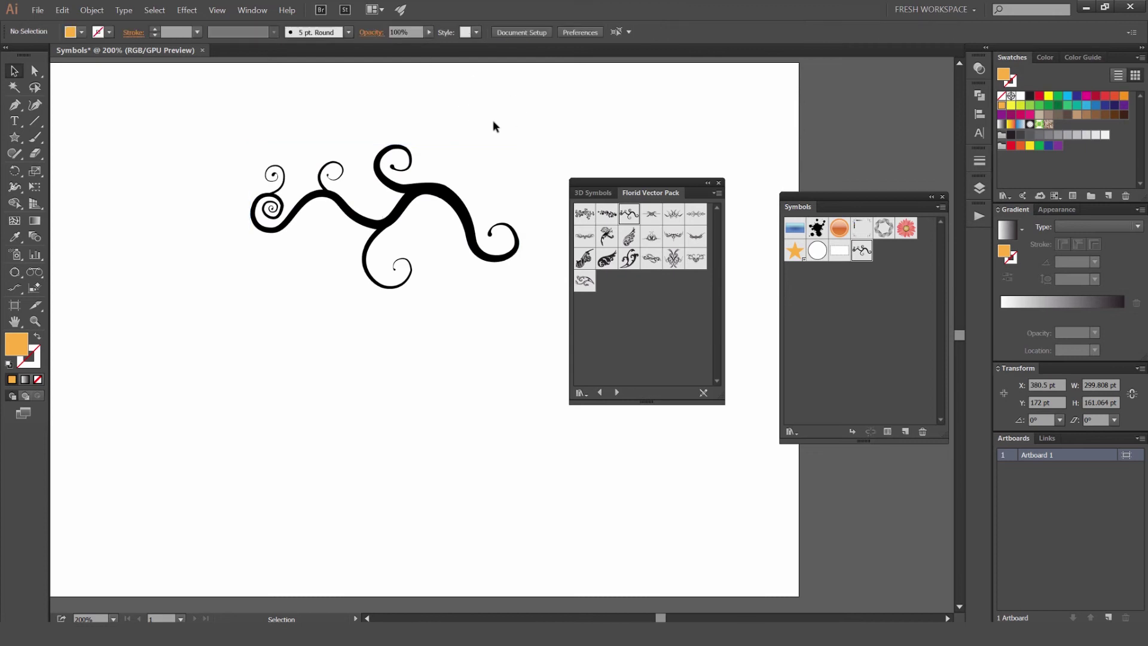
{"action": "left_click", "coordinate": [511, 259]}
{"action": "key", "text": "Delete"}
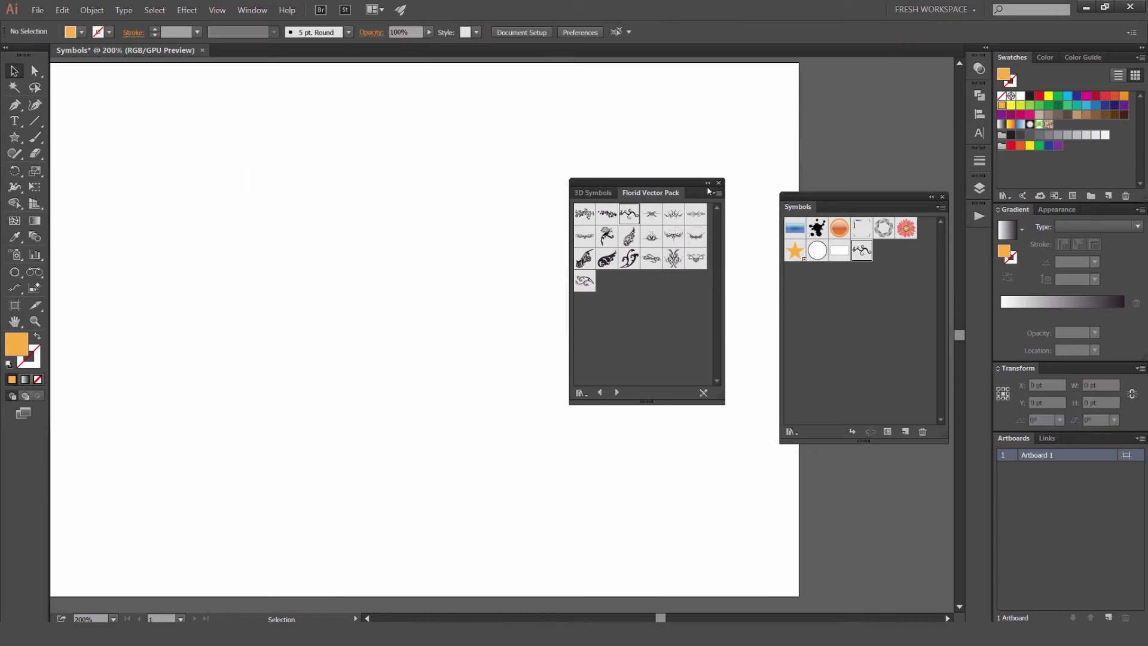
{"action": "left_click", "coordinate": [719, 183]}
Step: Open the SYMBOLS library from the list of symbol libraries
{"action": "left_click", "coordinate": [941, 207]}
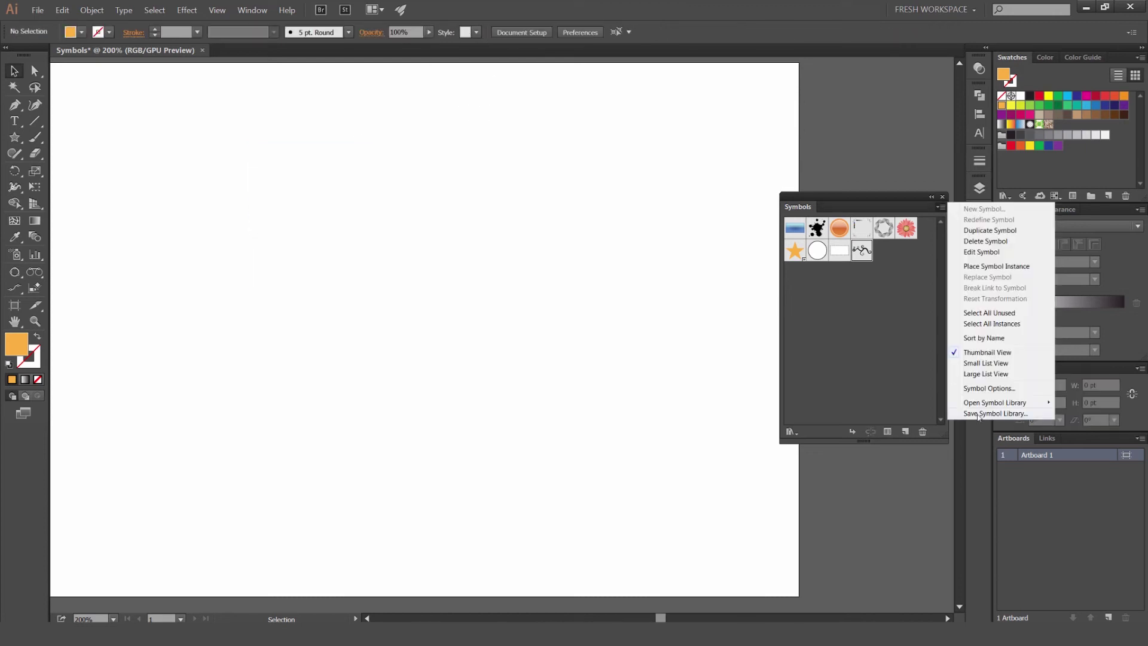
{"action": "mouse_move", "coordinate": [976, 405]}
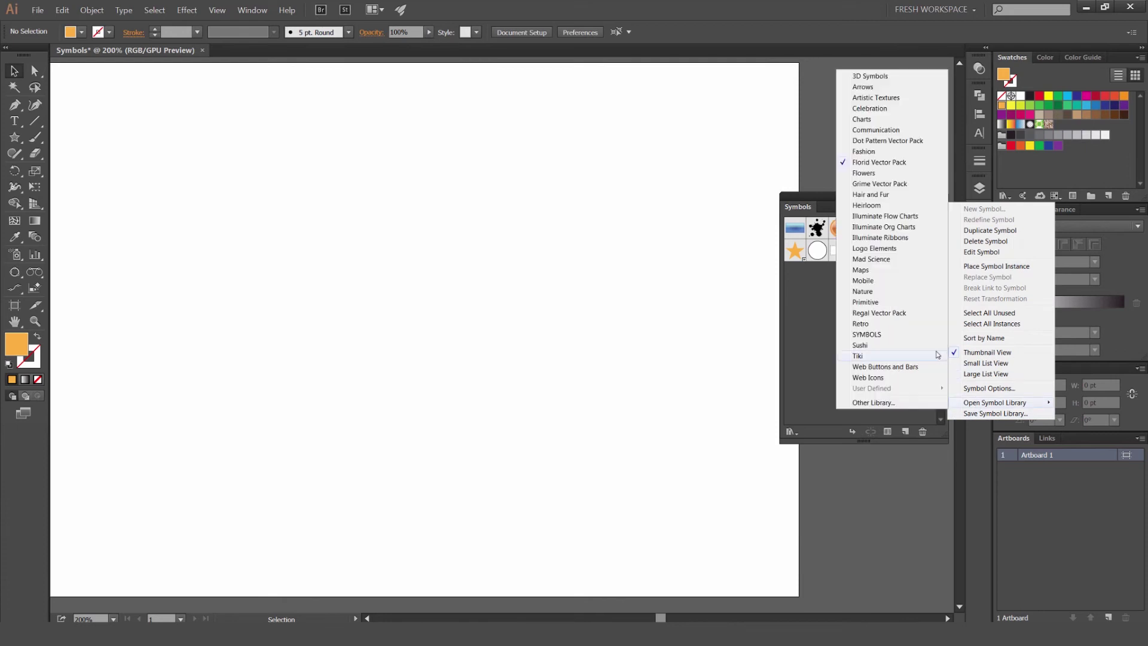
{"action": "left_click", "coordinate": [864, 335]}
{"action": "left_click_drag", "start_coordinate": [666, 191], "coordinate": [647, 189]}
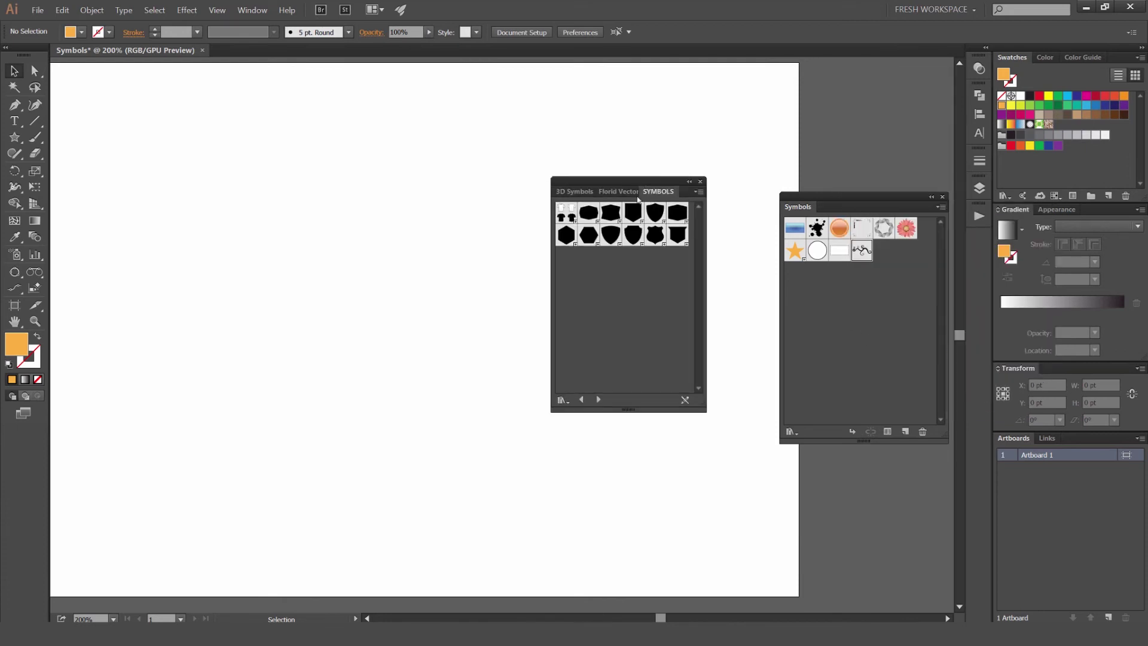
Step: Close the Florid Vector Pack and 3D Symbols libraries, leaving only the SYMBOLS library open
{"action": "left_click", "coordinate": [619, 192]}
{"action": "right_click", "coordinate": [634, 194]}
{"action": "left_click", "coordinate": [652, 201]}
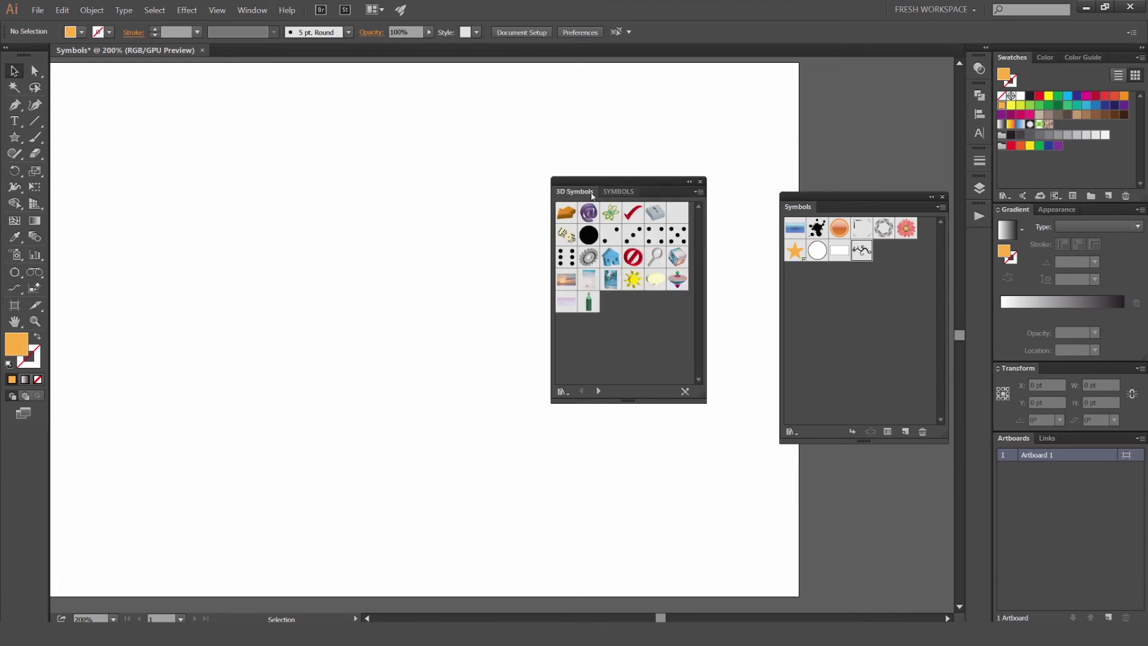
{"action": "right_click", "coordinate": [588, 191]}
{"action": "left_click", "coordinate": [595, 200]}
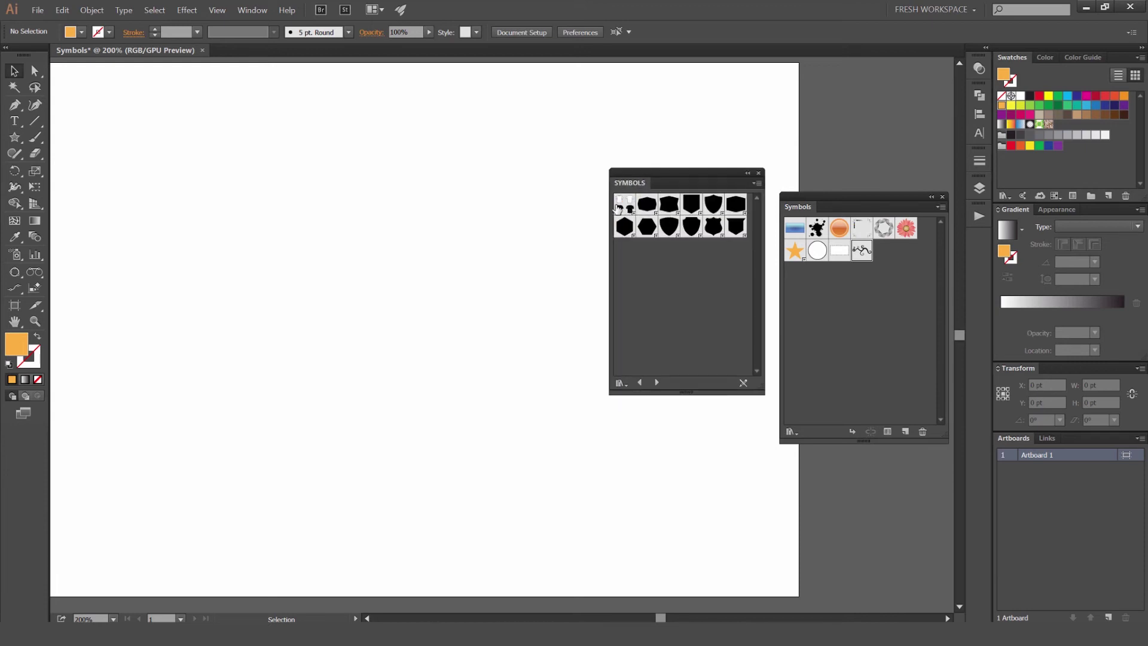
Step: Zoom the artboard out to 150% and group the SYMBOLS library with the Symbols panel
{"action": "left_click", "coordinate": [758, 173]}
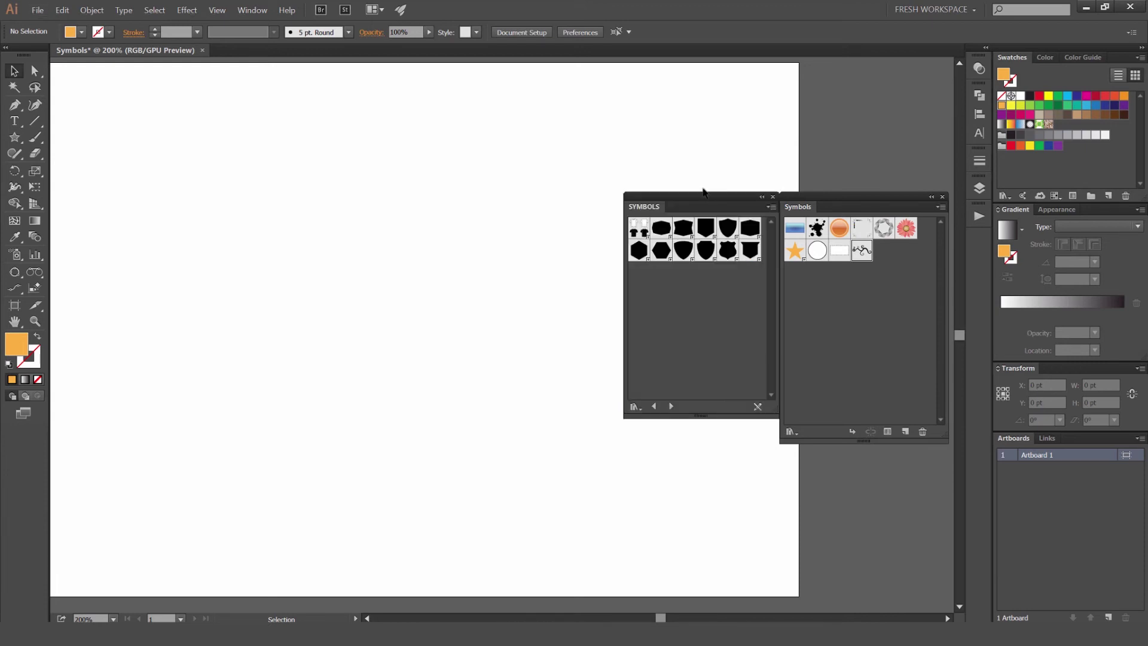
{"action": "key", "text": "ctrl+minus"}
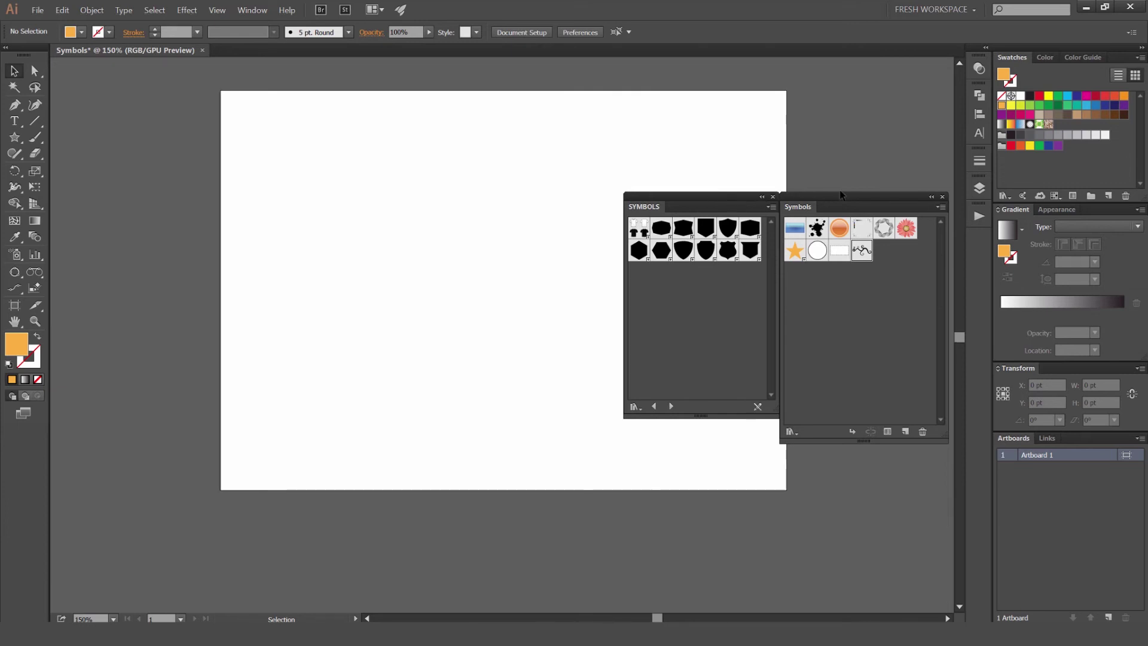
{"action": "left_click_drag", "start_coordinate": [840, 194], "coordinate": [842, 243]}
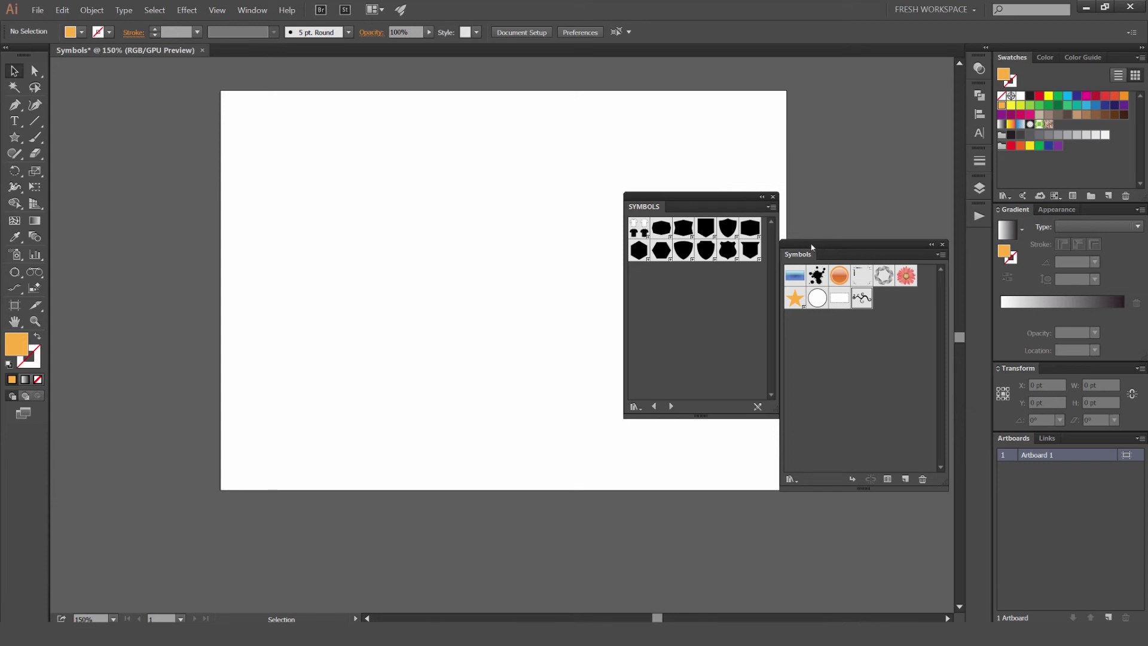
{"action": "left_click_drag", "start_coordinate": [651, 210], "coordinate": [867, 238]}
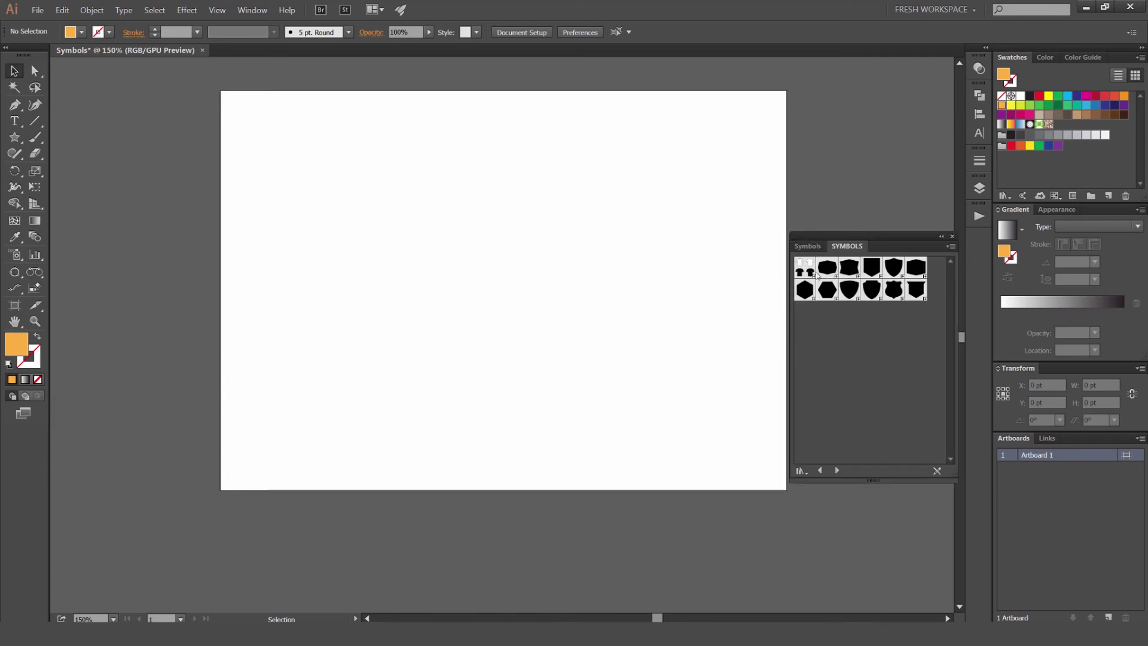
Step: Place an instance of the T-shirt symbol from the SYMBOLS library on the artboard, adjust its position and size, and delete the instance
{"action": "left_click_drag", "start_coordinate": [803, 268], "coordinate": [502, 299]}
{"action": "left_click", "coordinate": [756, 128]}
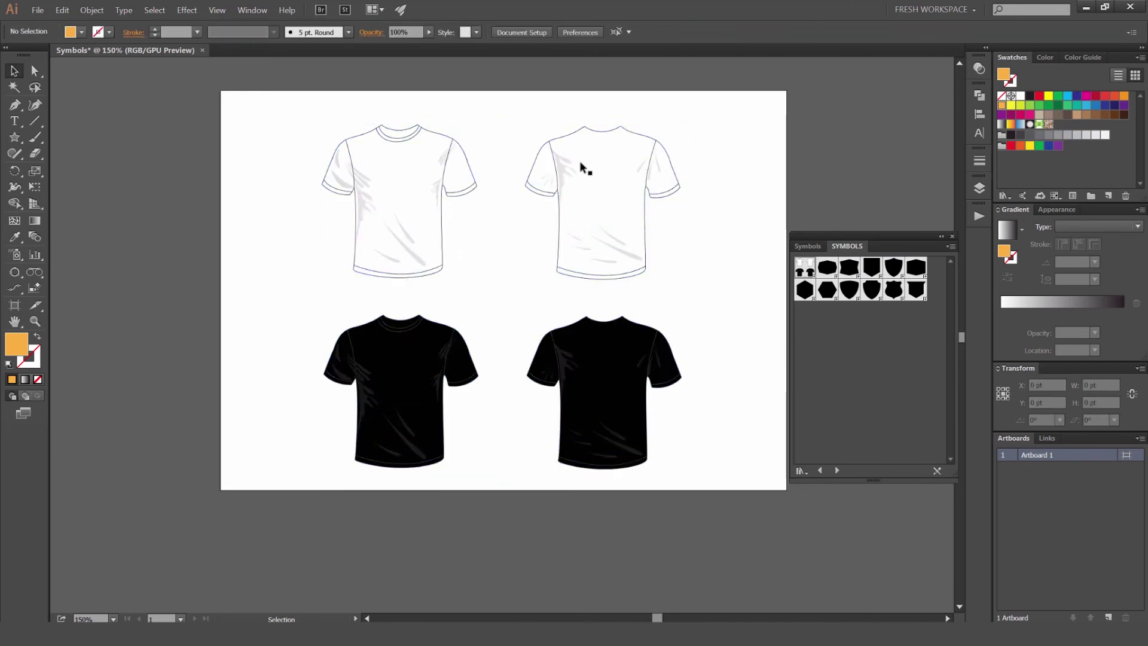
{"action": "left_click_drag", "start_coordinate": [614, 192], "coordinate": [617, 187]}
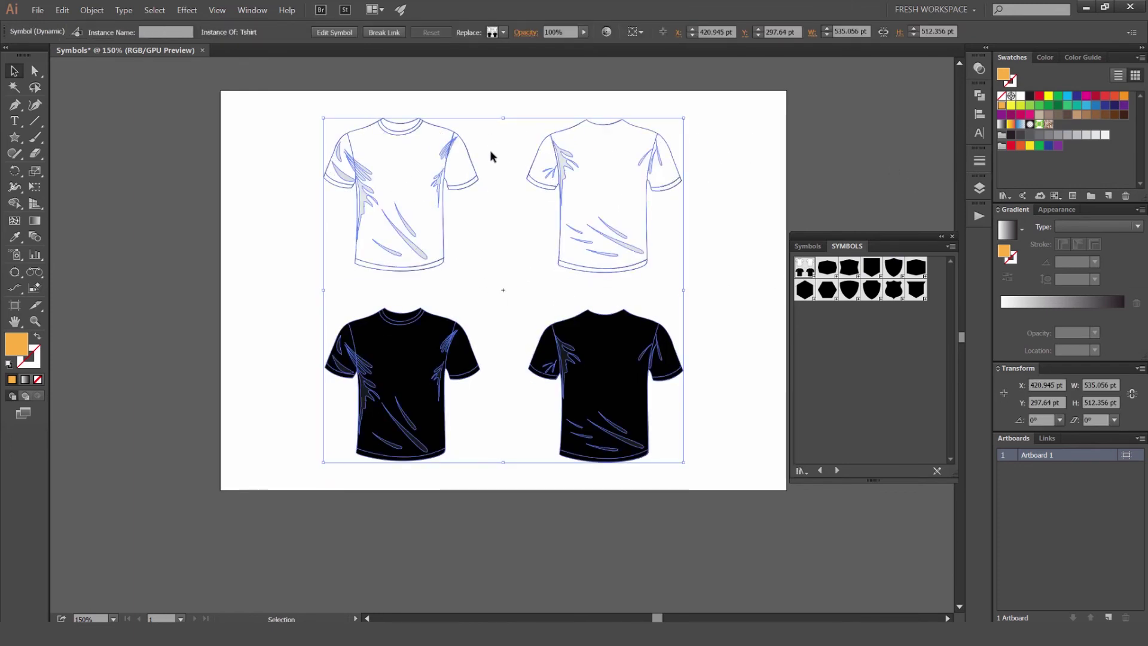
{"action": "left_click", "coordinate": [706, 130]}
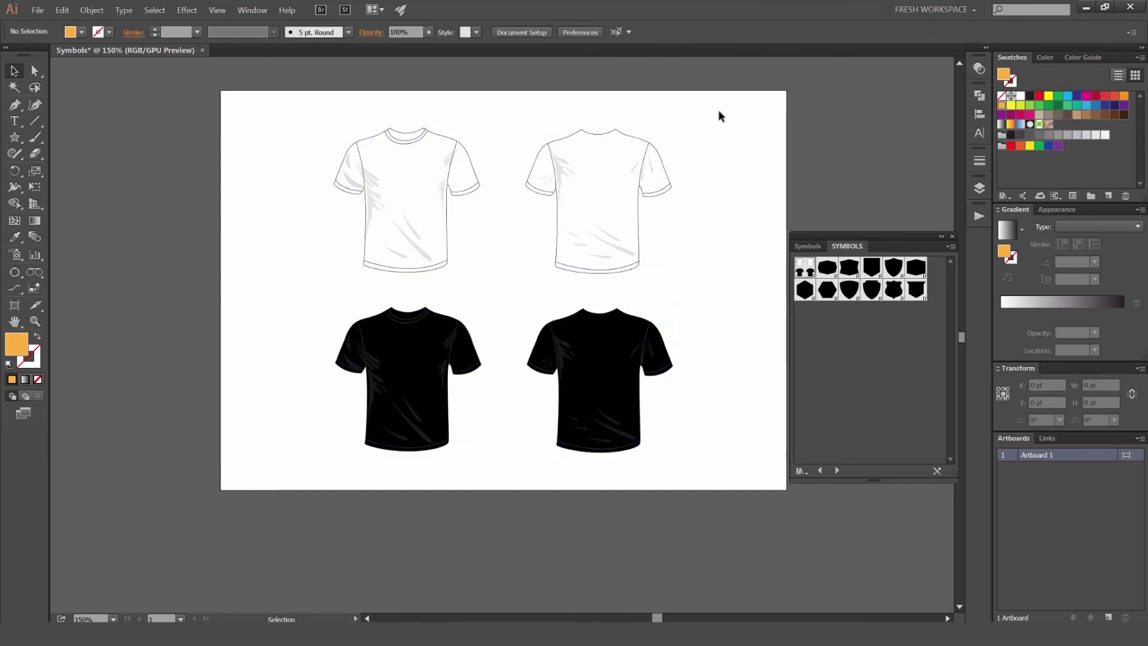
{"action": "left_click", "coordinate": [577, 214]}
{"action": "key", "text": "Delete"}
Step: Place the wide pointed badge and the scalloped shield from the SYMBOLS library on the artboard and enlarge both
{"action": "left_click_drag", "start_coordinate": [849, 268], "coordinate": [565, 274]}
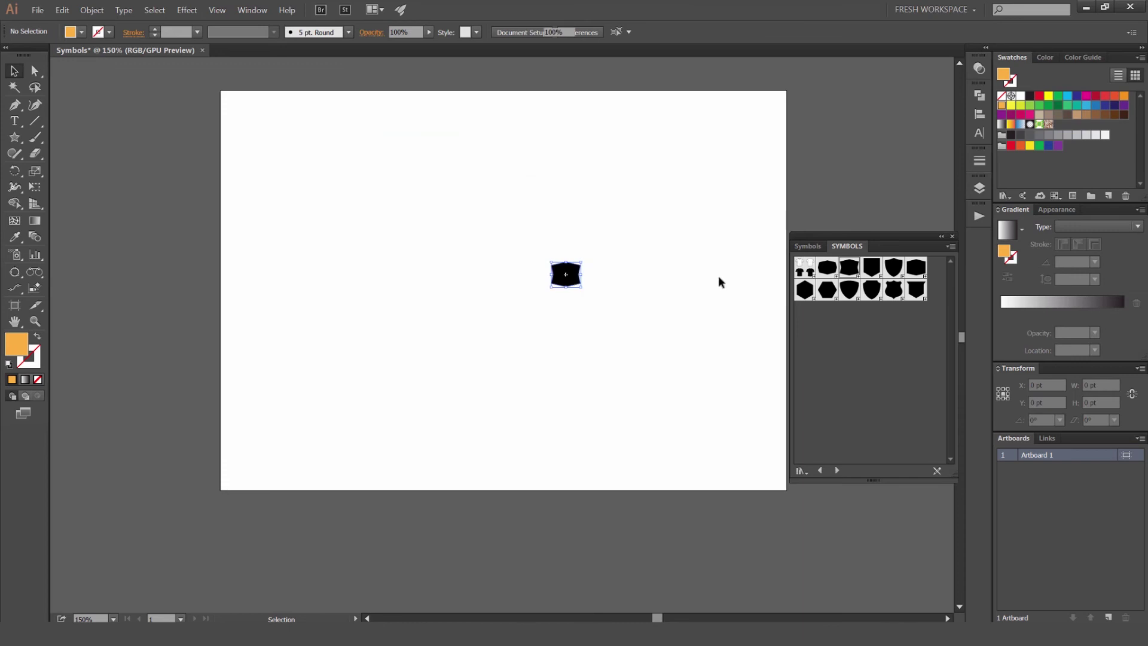
{"action": "left_click_drag", "start_coordinate": [894, 290], "coordinate": [454, 239]}
{"action": "left_click", "coordinate": [567, 274]}
{"action": "left_click_drag", "start_coordinate": [581, 262], "coordinate": [644, 210]}
{"action": "left_click_drag", "start_coordinate": [456, 240], "coordinate": [417, 202]}
{"action": "left_click", "coordinate": [592, 169]}
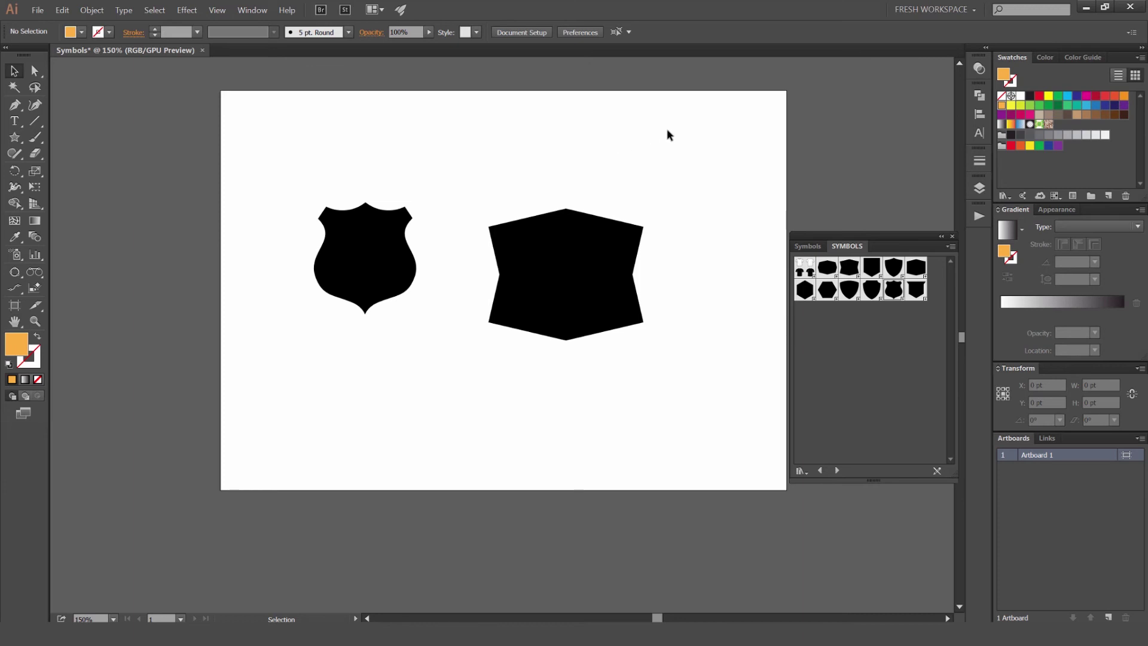
Step: Delete both badge instances from the artboard and close the SYMBOLS library
{"action": "left_click_drag", "start_coordinate": [666, 134], "coordinate": [367, 369]}
{"action": "key", "text": "Delete"}
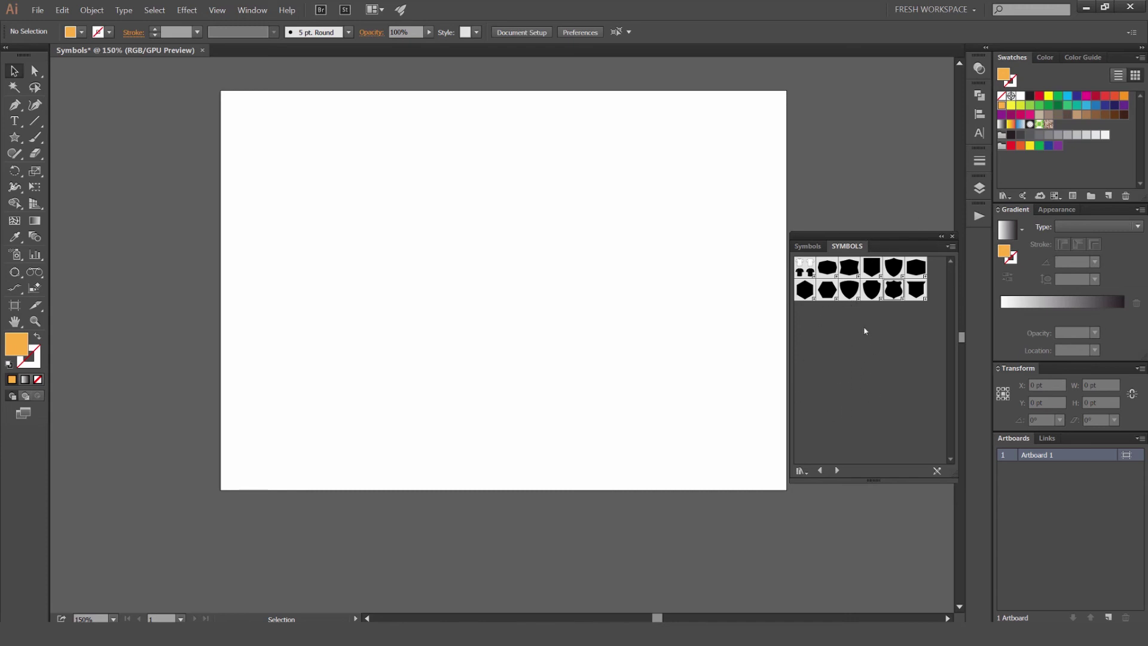
{"action": "left_click", "coordinate": [950, 247]}
{"action": "left_click", "coordinate": [896, 261]}
{"action": "right_click", "coordinate": [857, 251]}
{"action": "left_click", "coordinate": [870, 254]}
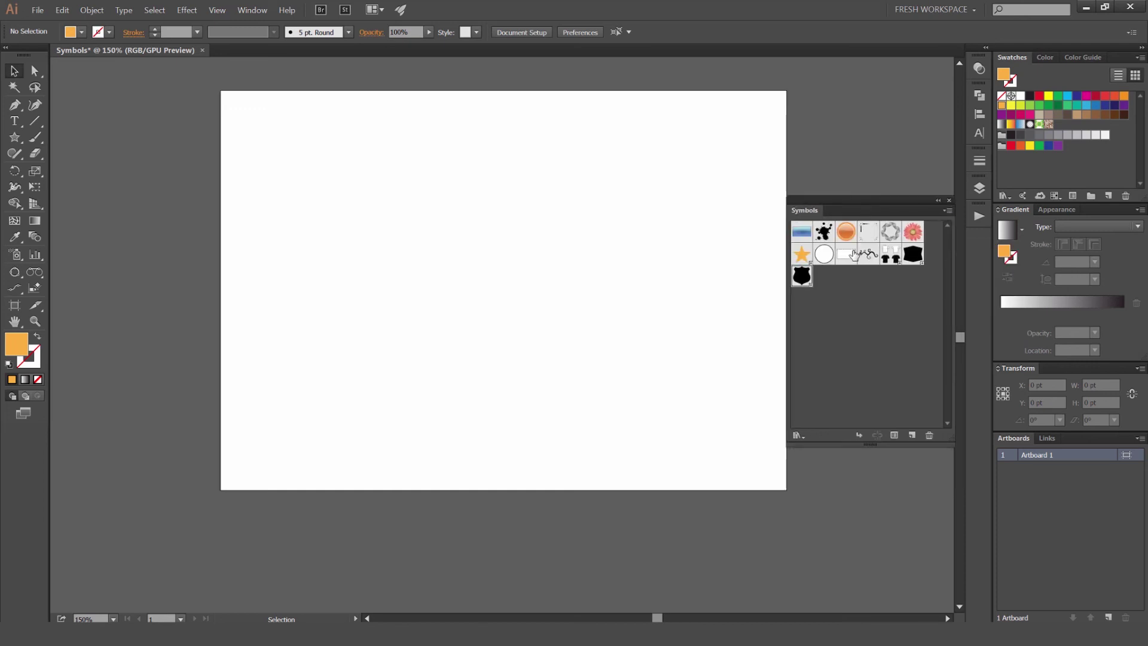
Step: Delete the grey ring and pink flower symbols from the Symbols panel
{"action": "left_click", "coordinate": [914, 233]}
{"action": "left_click", "coordinate": [882, 235]}
{"action": "left_click_drag", "start_coordinate": [907, 233], "coordinate": [930, 436]}
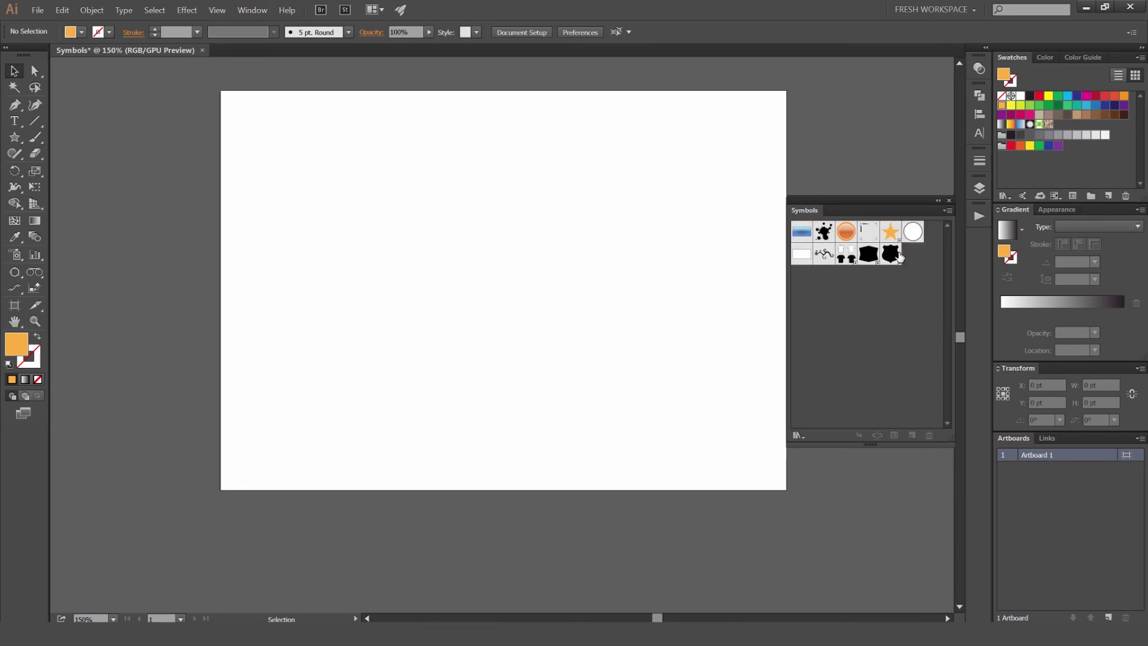
Step: Start saving the symbols as a library and browse to Adobe Illustrator CC 2015 > Presets > en_US > Symbols on the H: drive
{"action": "left_click", "coordinate": [947, 211]}
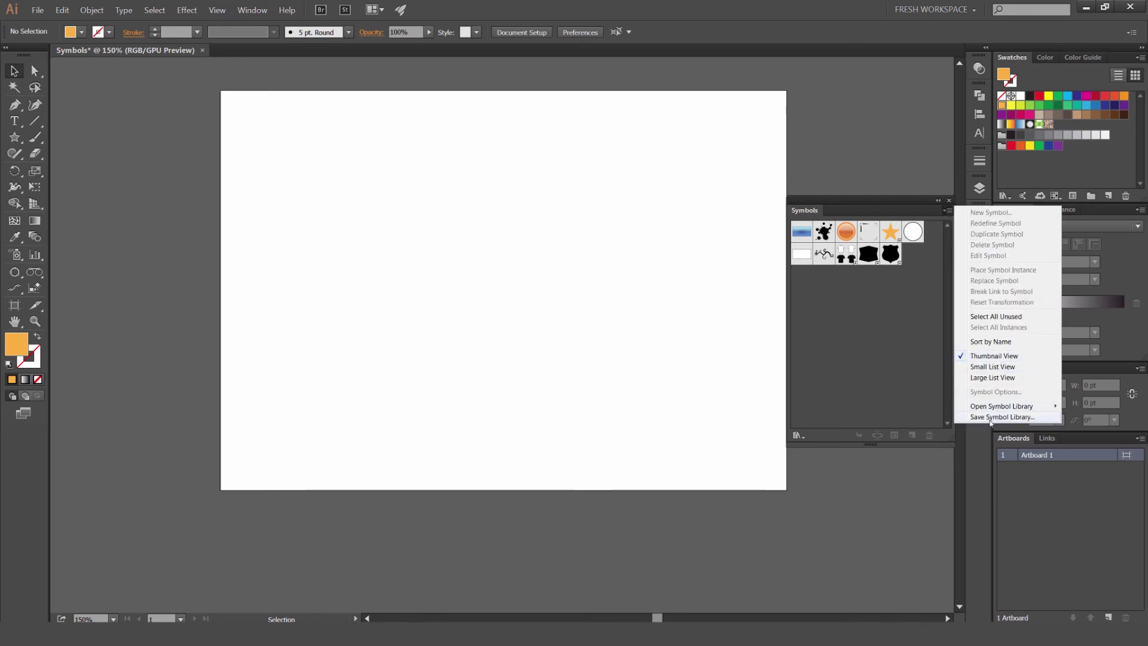
{"action": "left_click", "coordinate": [991, 417]}
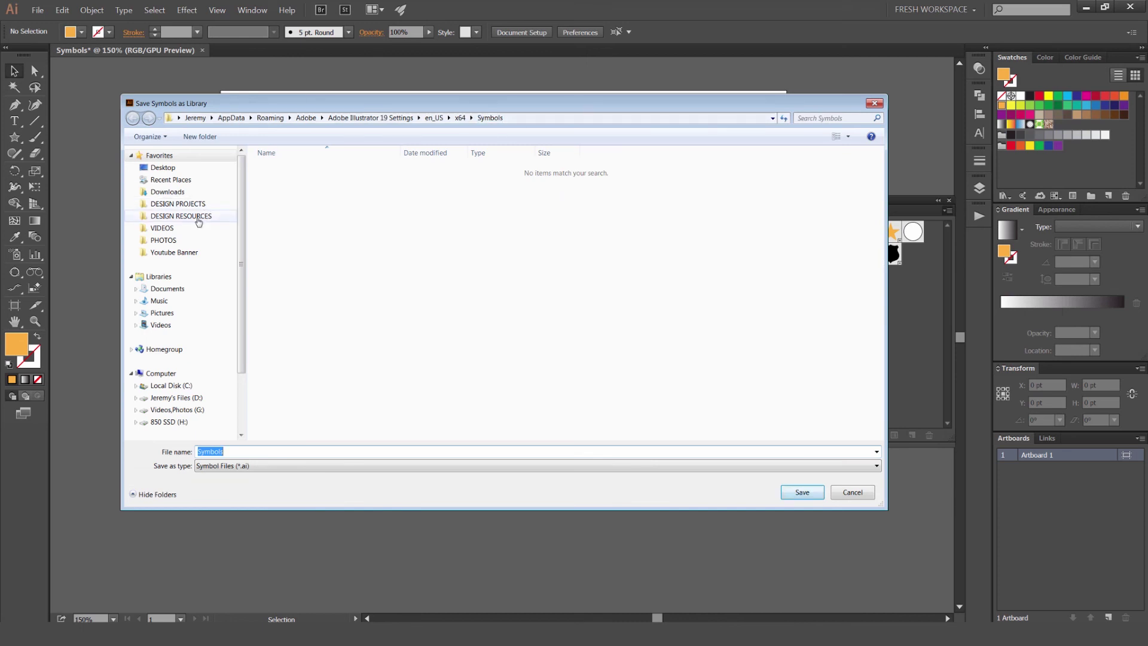
{"action": "left_click", "coordinate": [180, 422]}
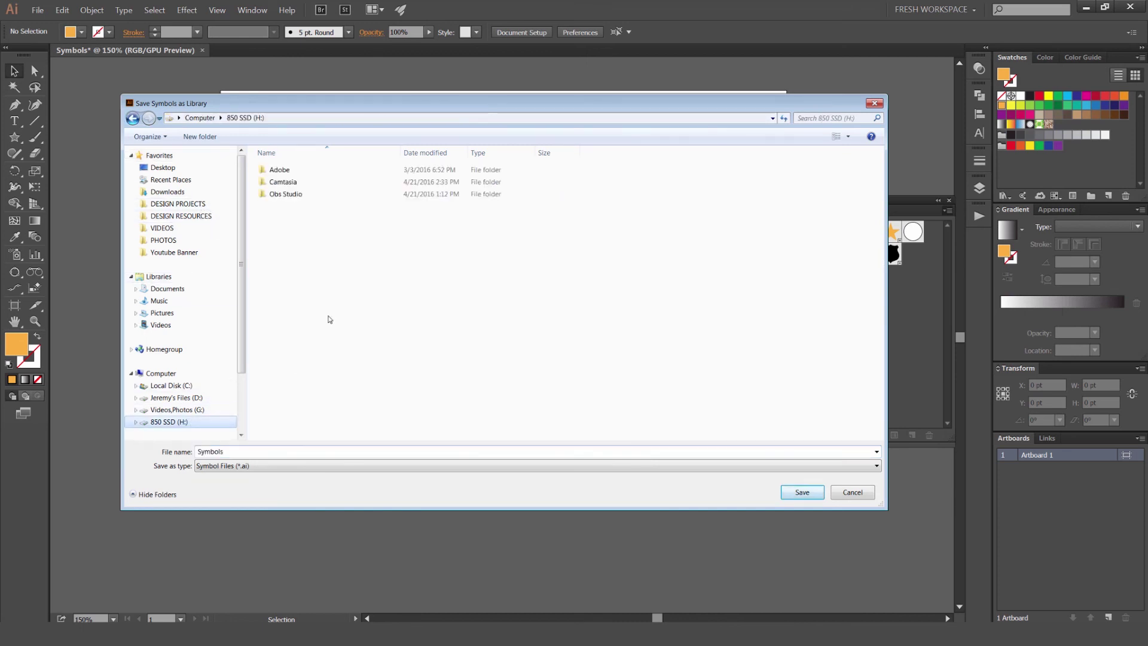
{"action": "double_click", "coordinate": [296, 171]}
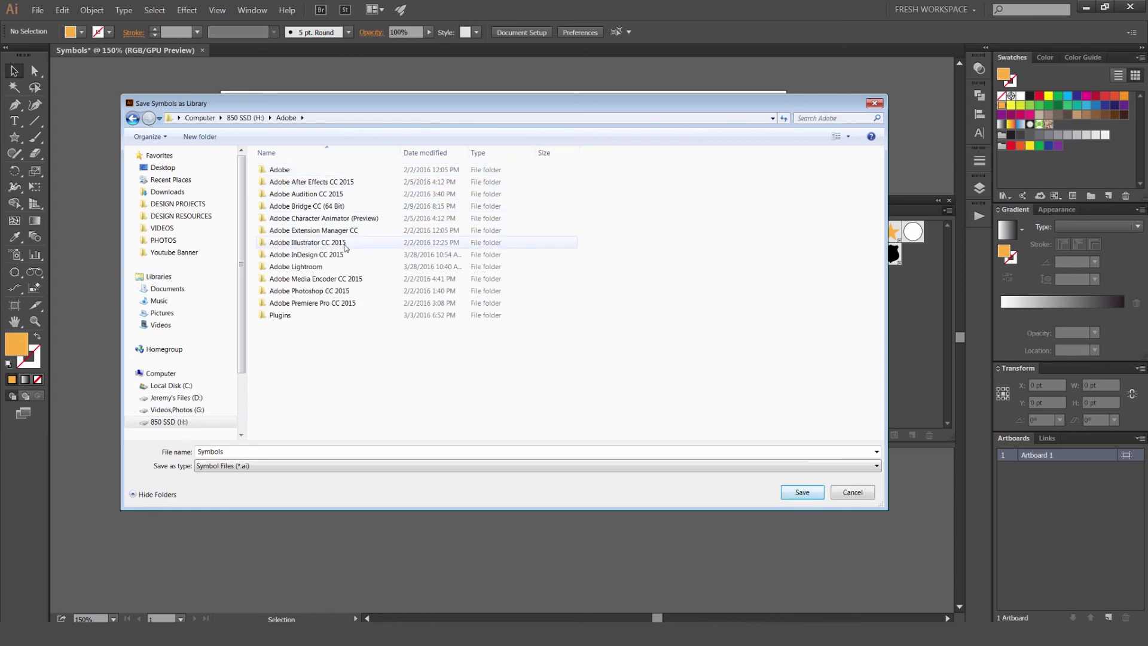
{"action": "double_click", "coordinate": [346, 244]}
{"action": "double_click", "coordinate": [377, 218]}
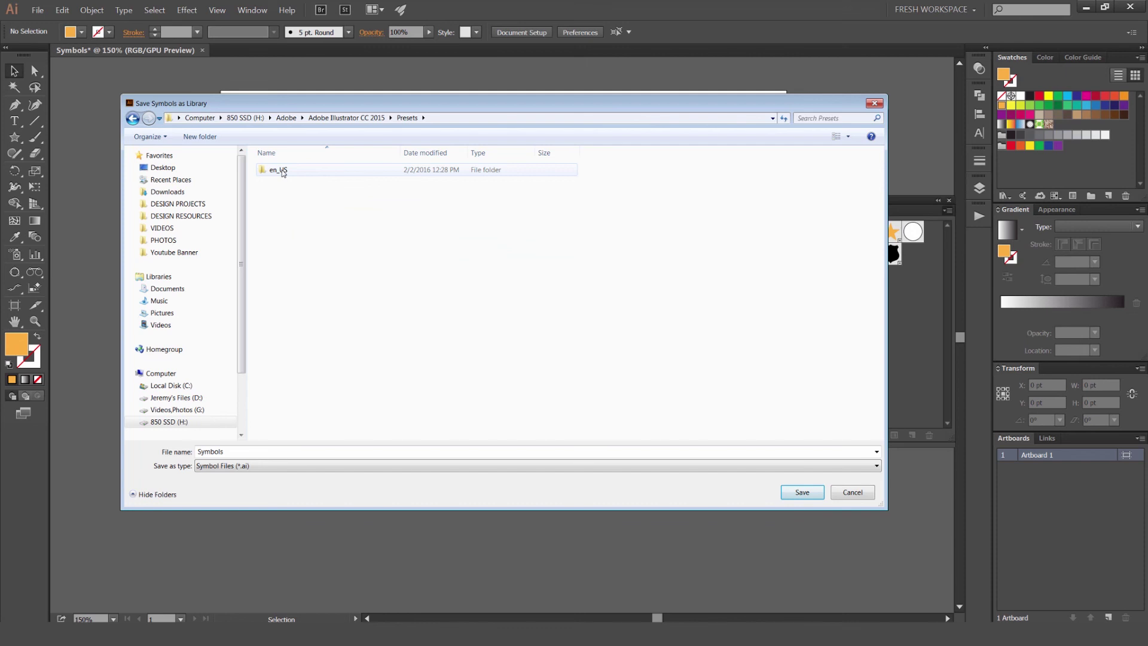
{"action": "double_click", "coordinate": [278, 171]}
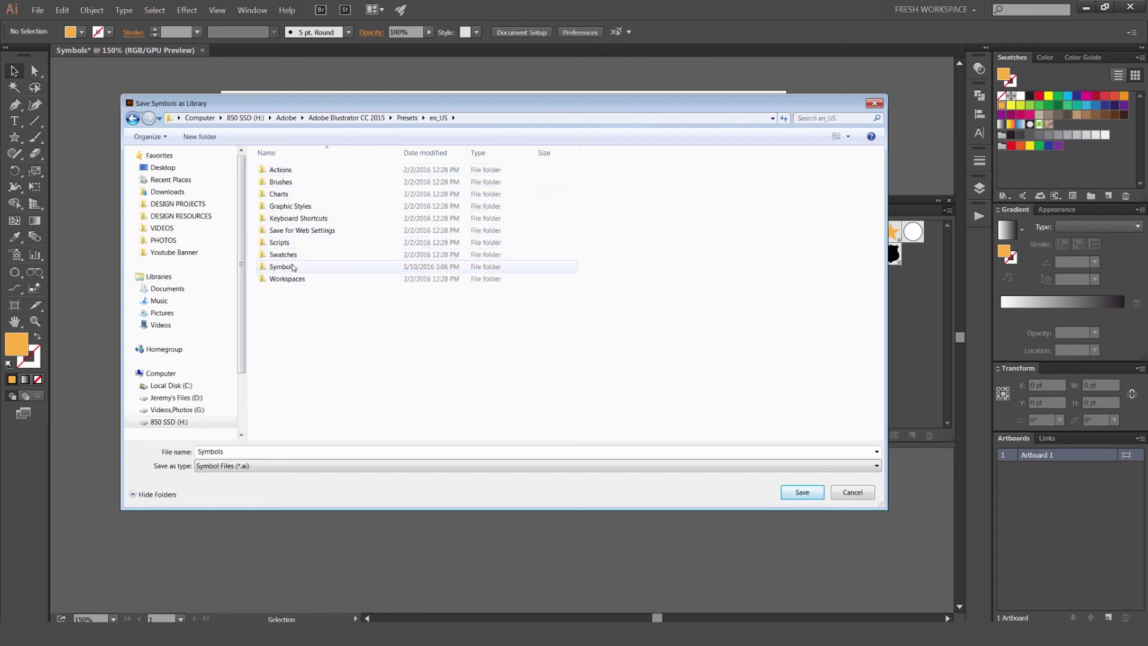
{"action": "double_click", "coordinate": [291, 270]}
Step: Select the existing SYMBOLS file among the preset libraries as the save name and cancel saving the library
{"action": "scroll", "coordinate": [359, 317], "scroll_direction": "down", "scroll_amount": 3}
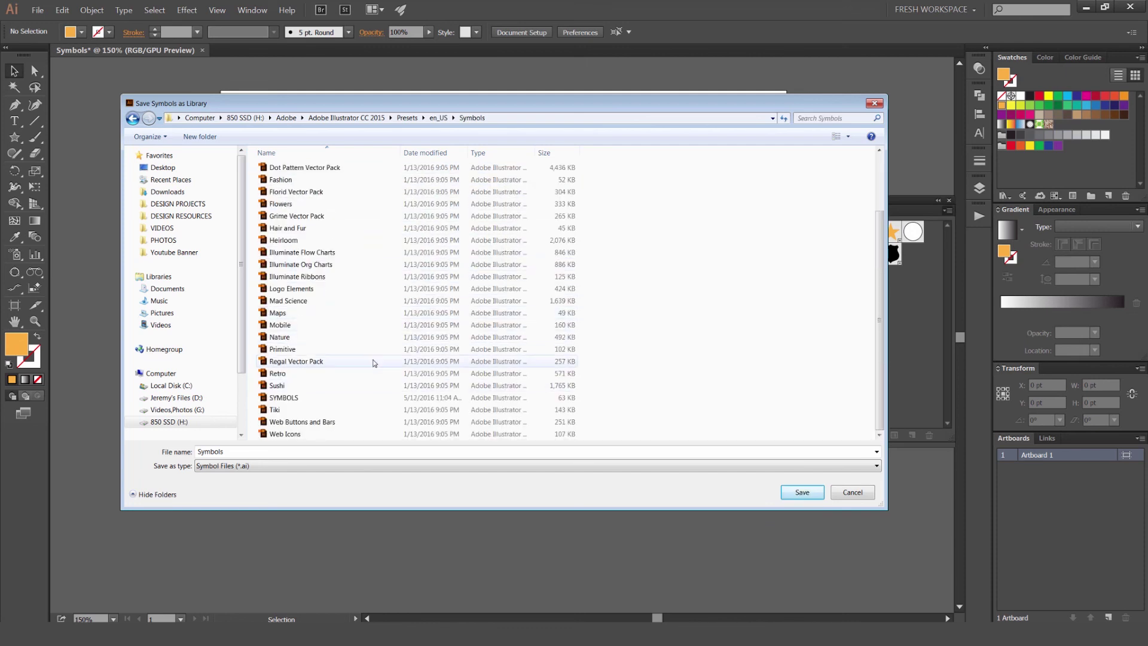
{"action": "left_click", "coordinate": [295, 400]}
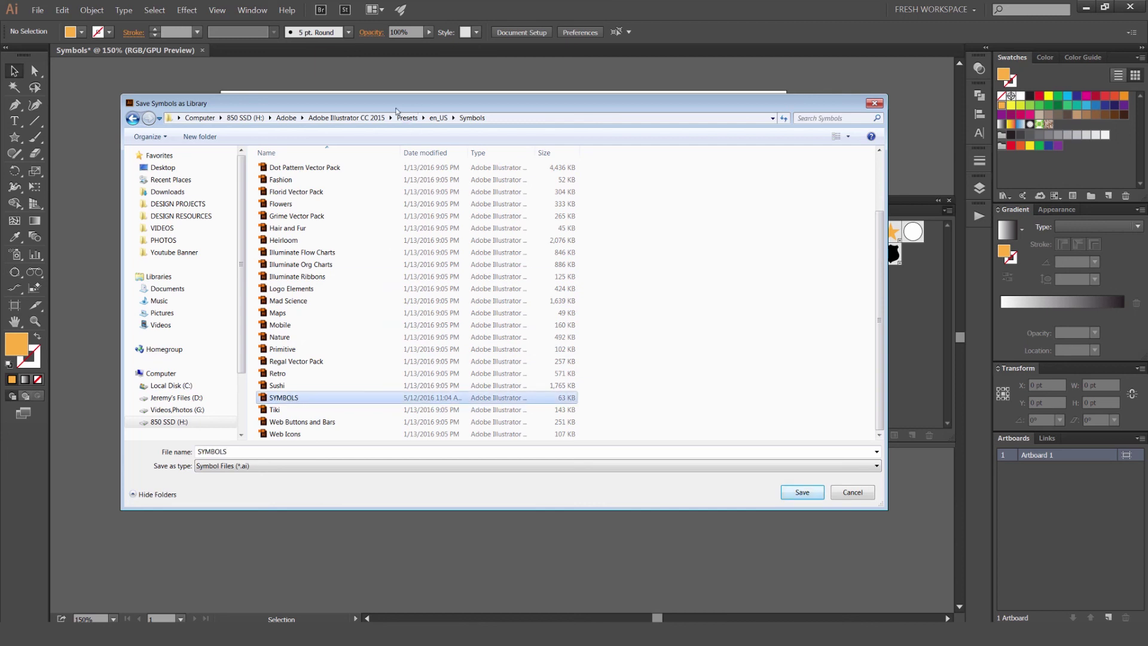
{"action": "left_click_drag", "start_coordinate": [402, 104], "coordinate": [393, 80]}
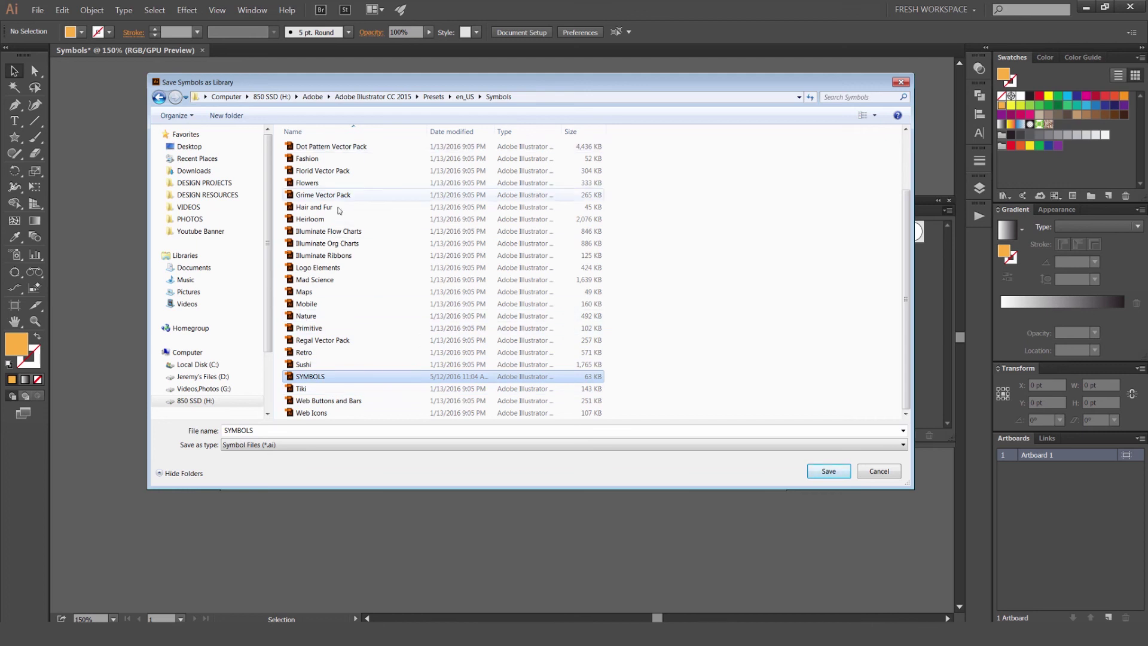
{"action": "scroll", "coordinate": [342, 208], "scroll_direction": "up", "scroll_amount": 2}
{"action": "scroll", "coordinate": [374, 233], "scroll_direction": "down", "scroll_amount": 2}
{"action": "left_click", "coordinate": [877, 476]}
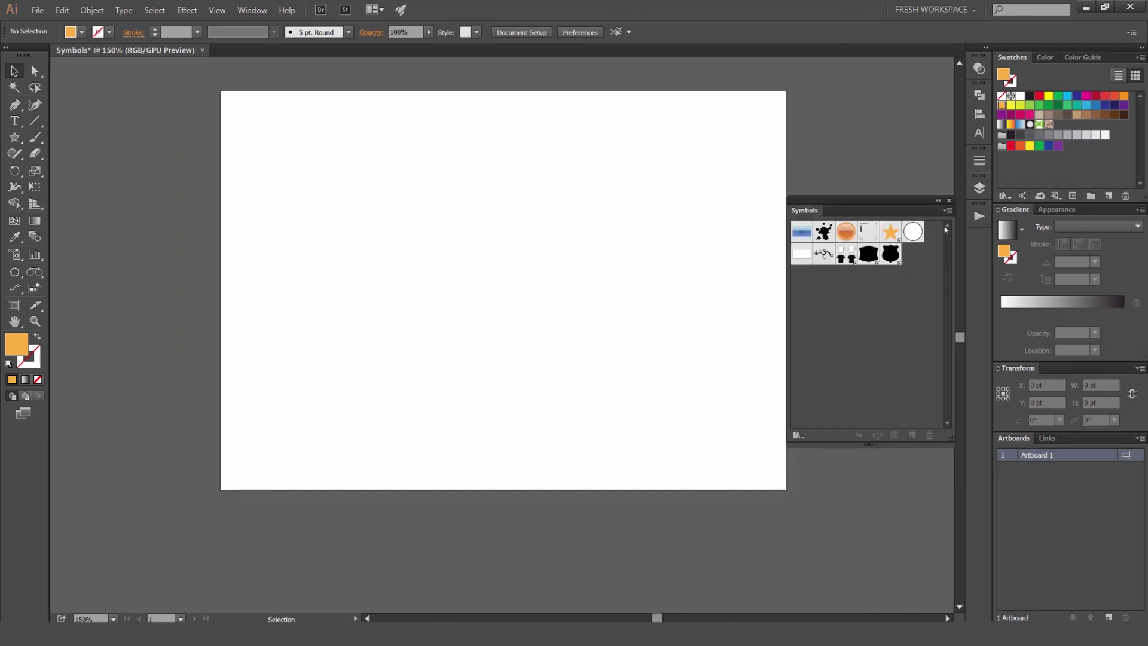
Step: Reopen the SYMBOLS library from the list of symbol libraries and close it again
{"action": "left_click", "coordinate": [949, 210]}
{"action": "mouse_move", "coordinate": [995, 407]}
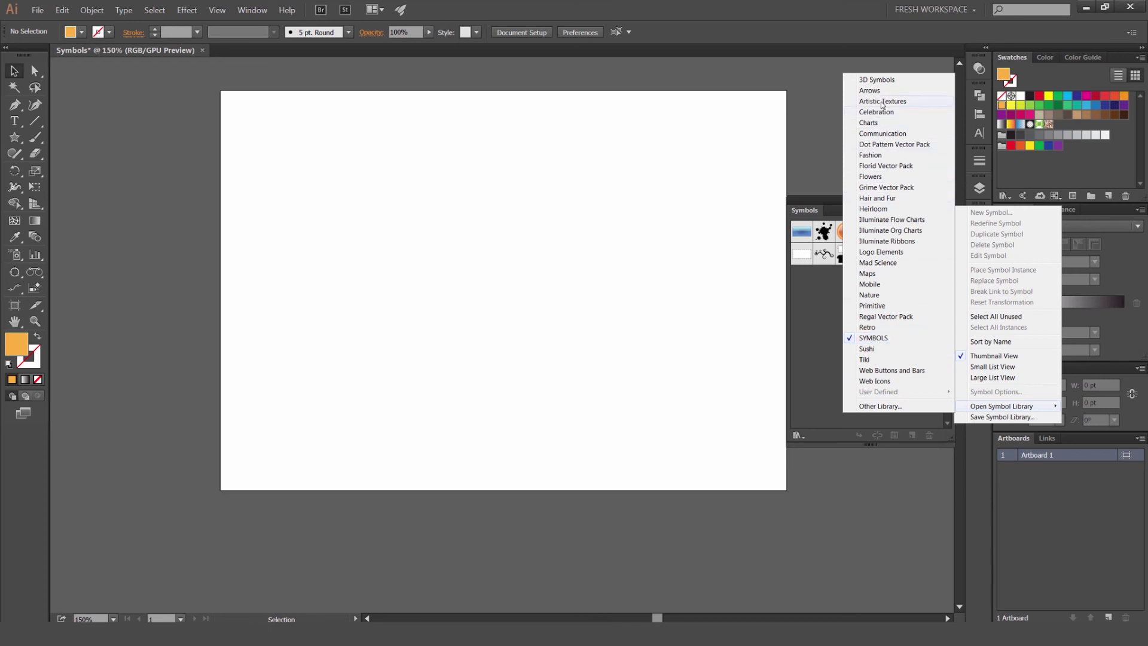
{"action": "left_click", "coordinate": [889, 339]}
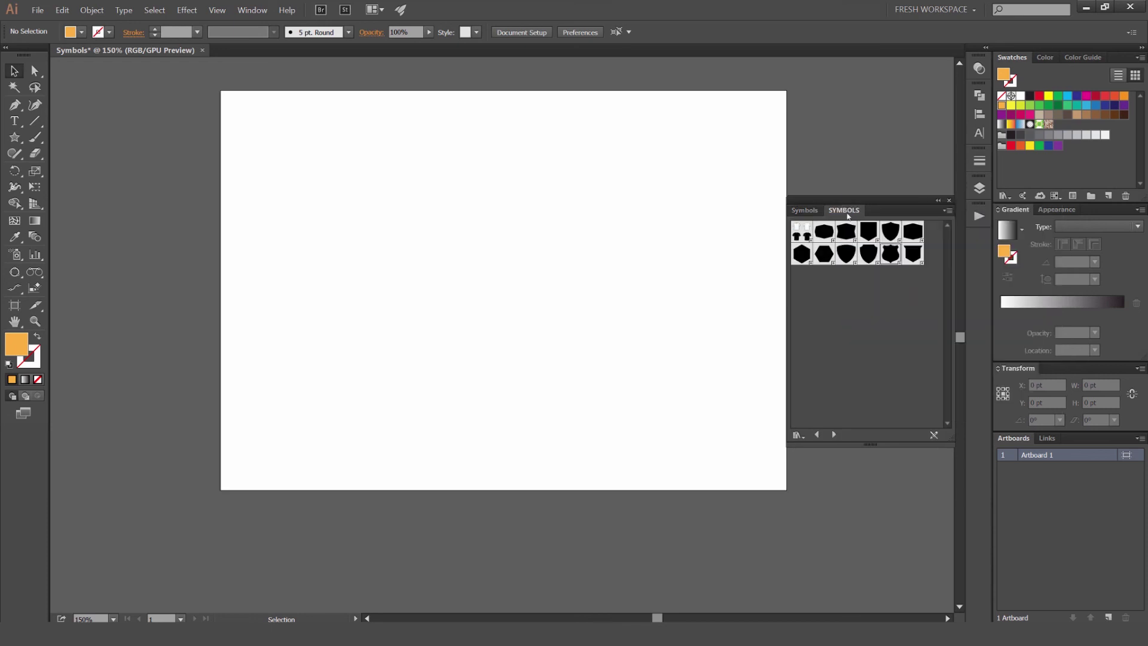
{"action": "right_click", "coordinate": [875, 219]}
{"action": "left_click", "coordinate": [885, 224]}
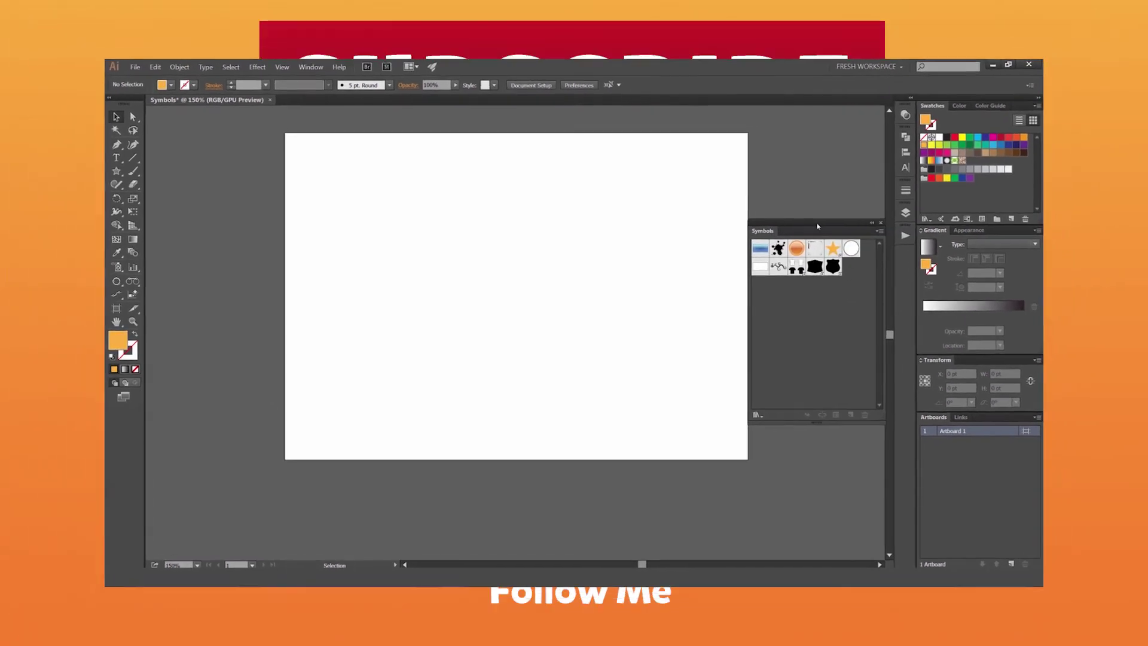
Step: Place an enlarged instance of the scalloped shield symbol on the artboard and break its link to the symbol
{"action": "left_click_drag", "start_coordinate": [833, 267], "coordinate": [601, 244]}
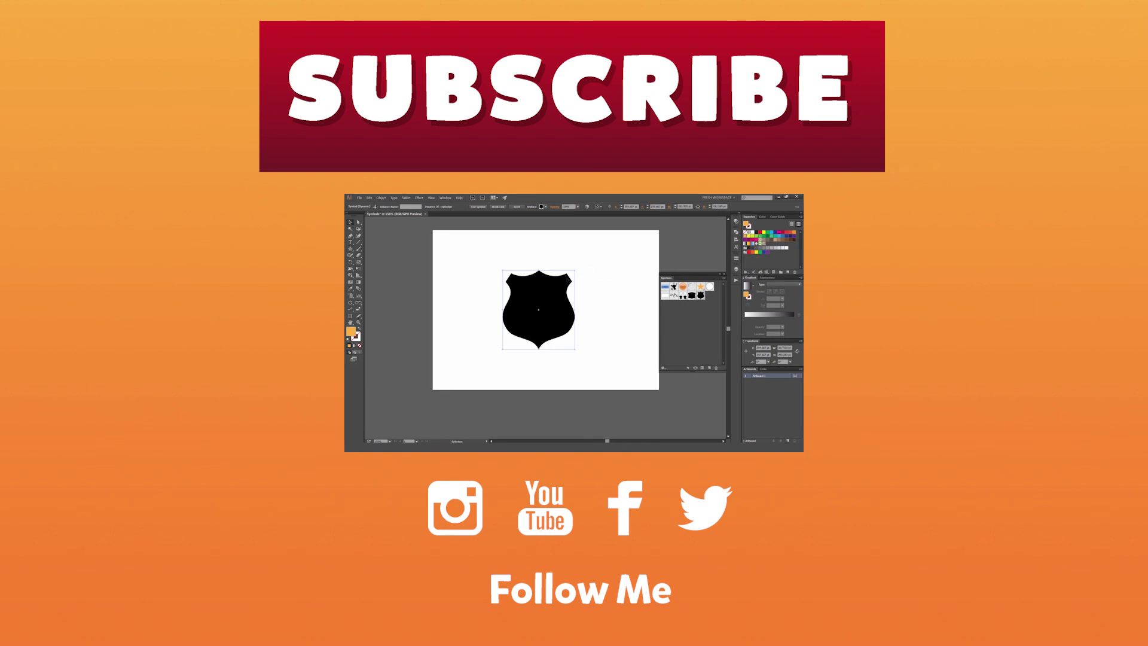
{"action": "left_click", "coordinate": [499, 207]}
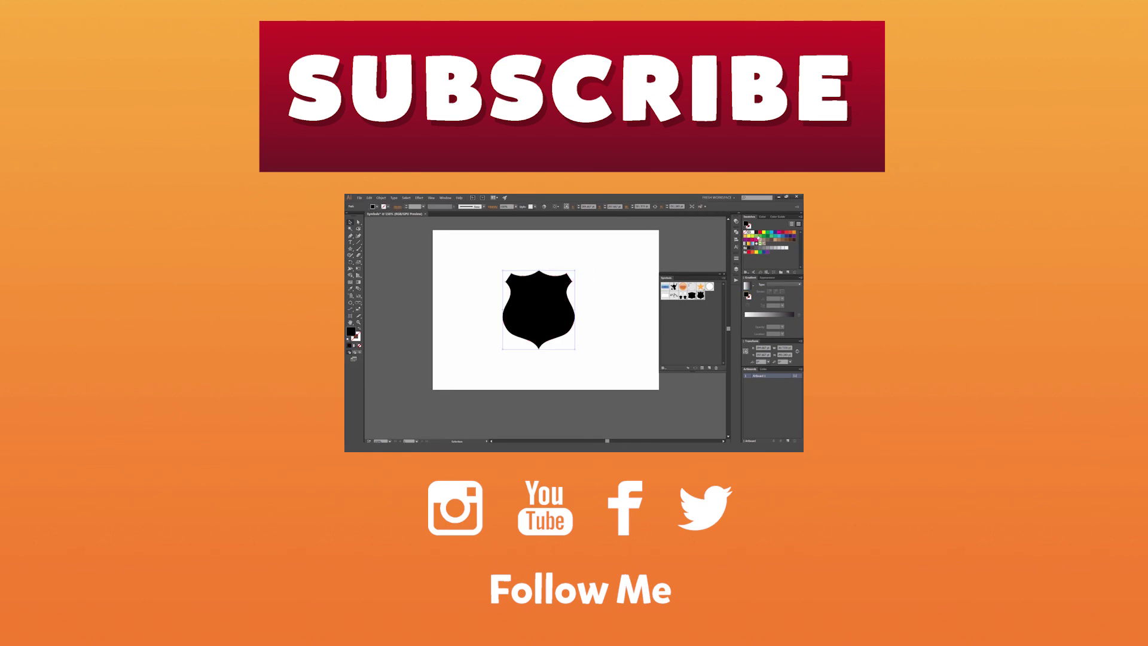